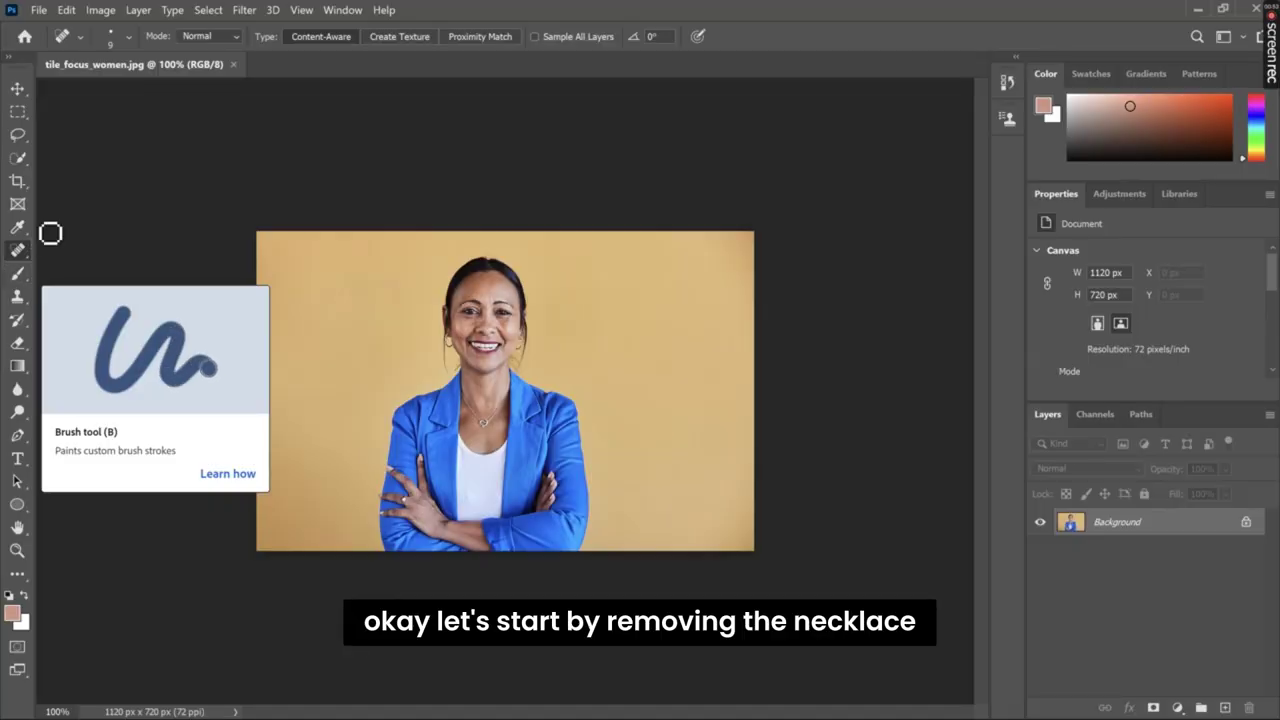
Step: Zoom in on the neck and paint out the necklace and pendant with a 23 px Spot Healing Brush
right_click(20, 252)
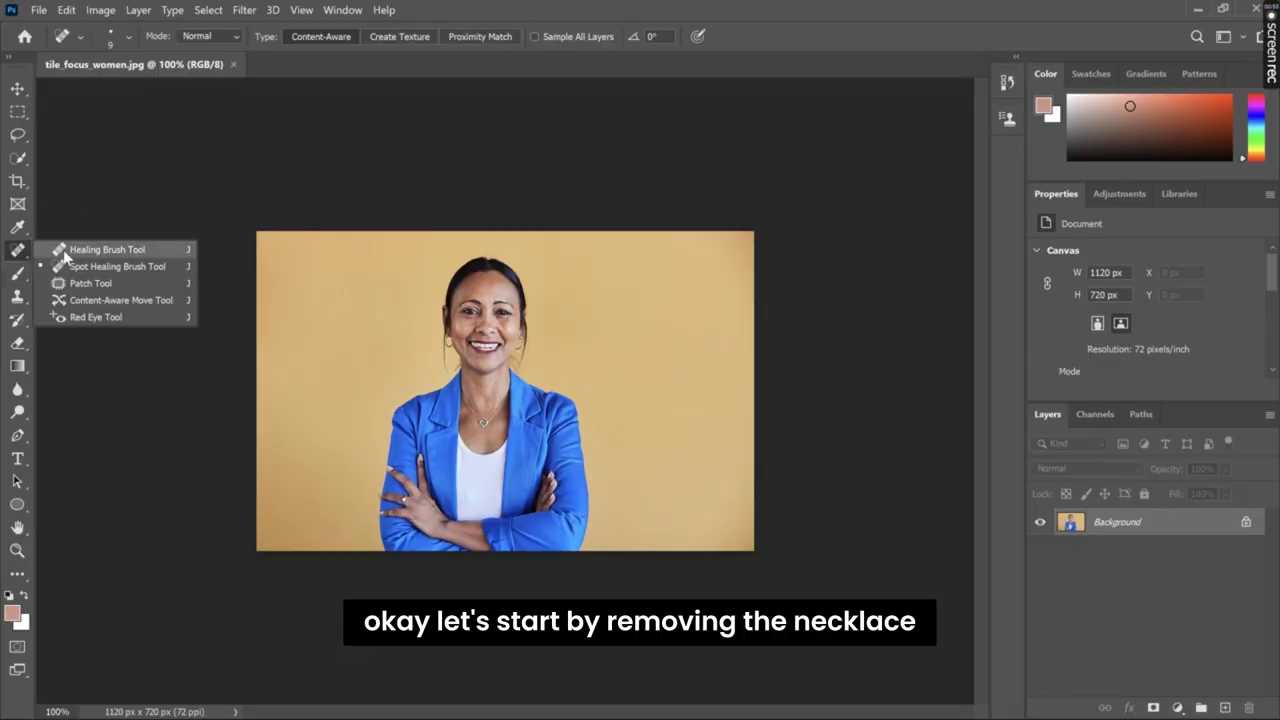
left_click(68, 266)
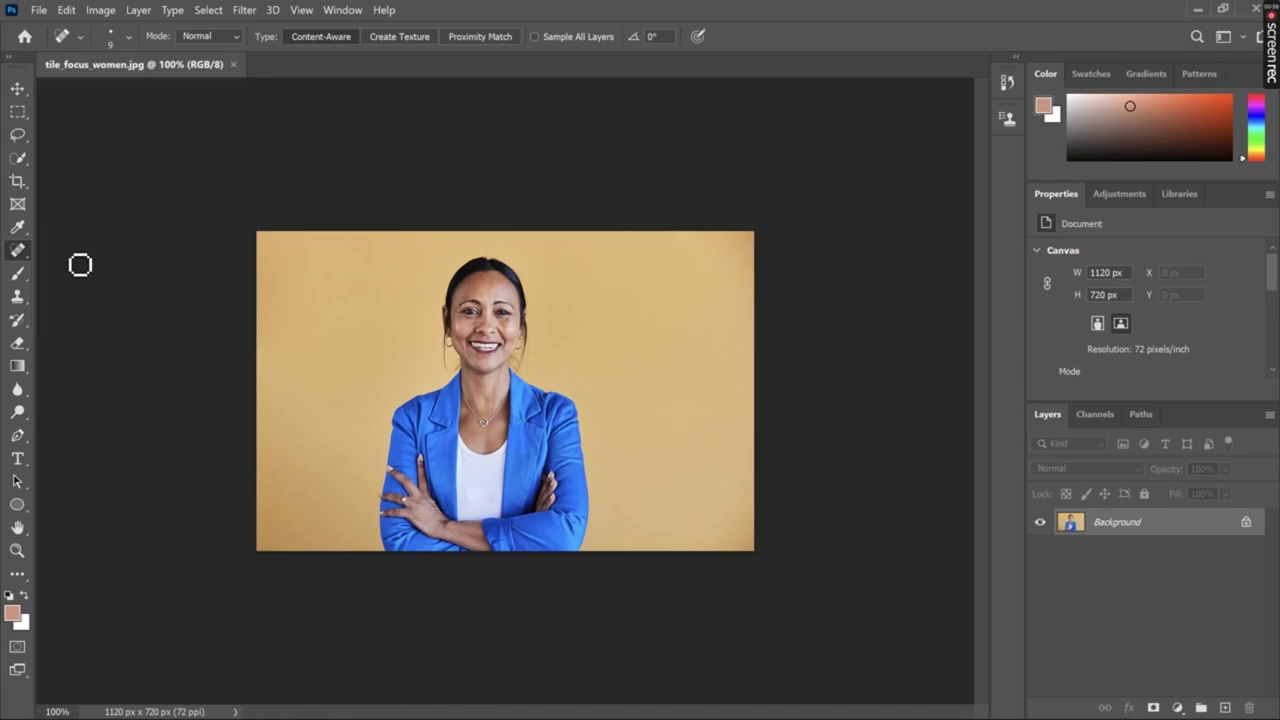
left_click(17, 550)
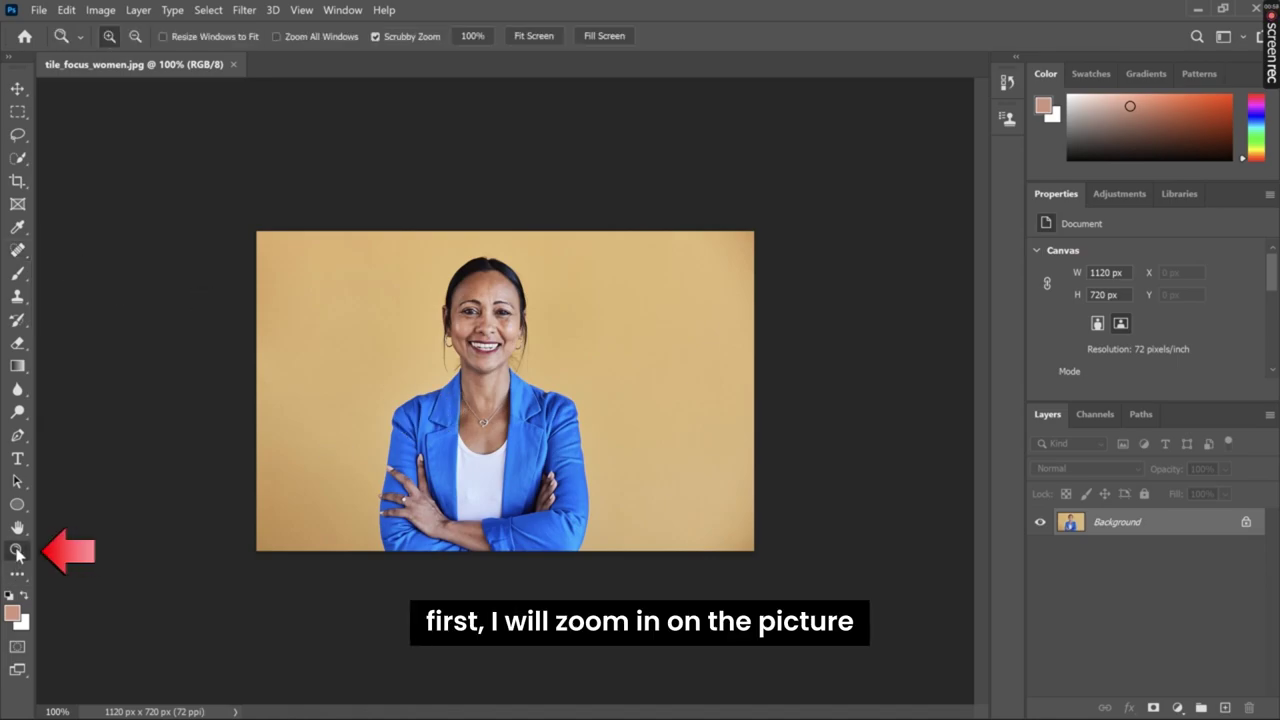
left_click(472, 389)
left_click(17, 250)
right_click(17, 250)
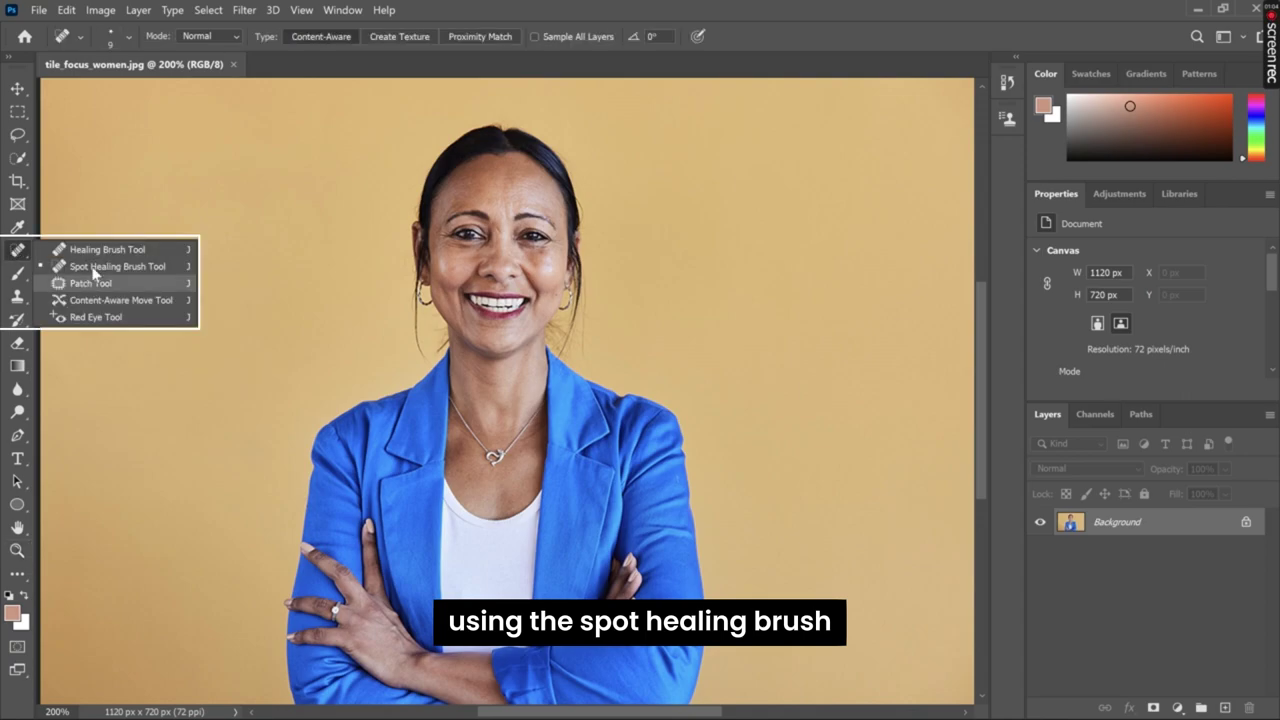
left_click(92, 268)
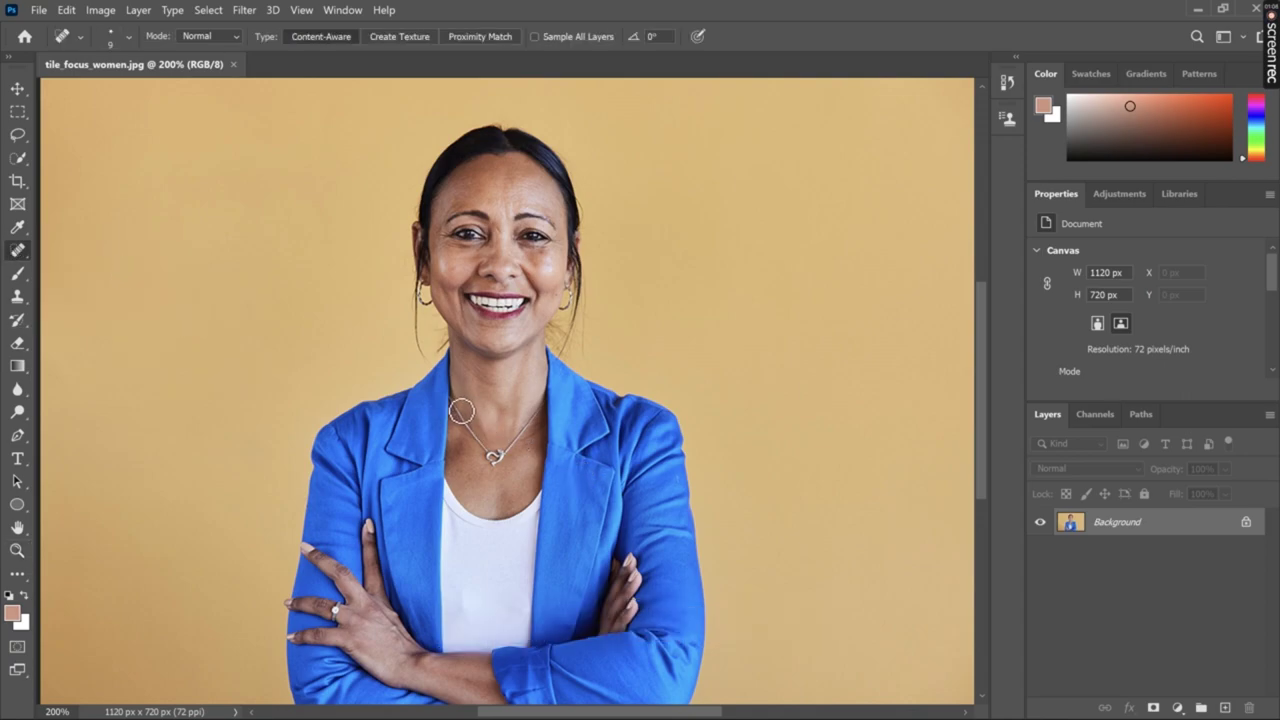
left_click(112, 36)
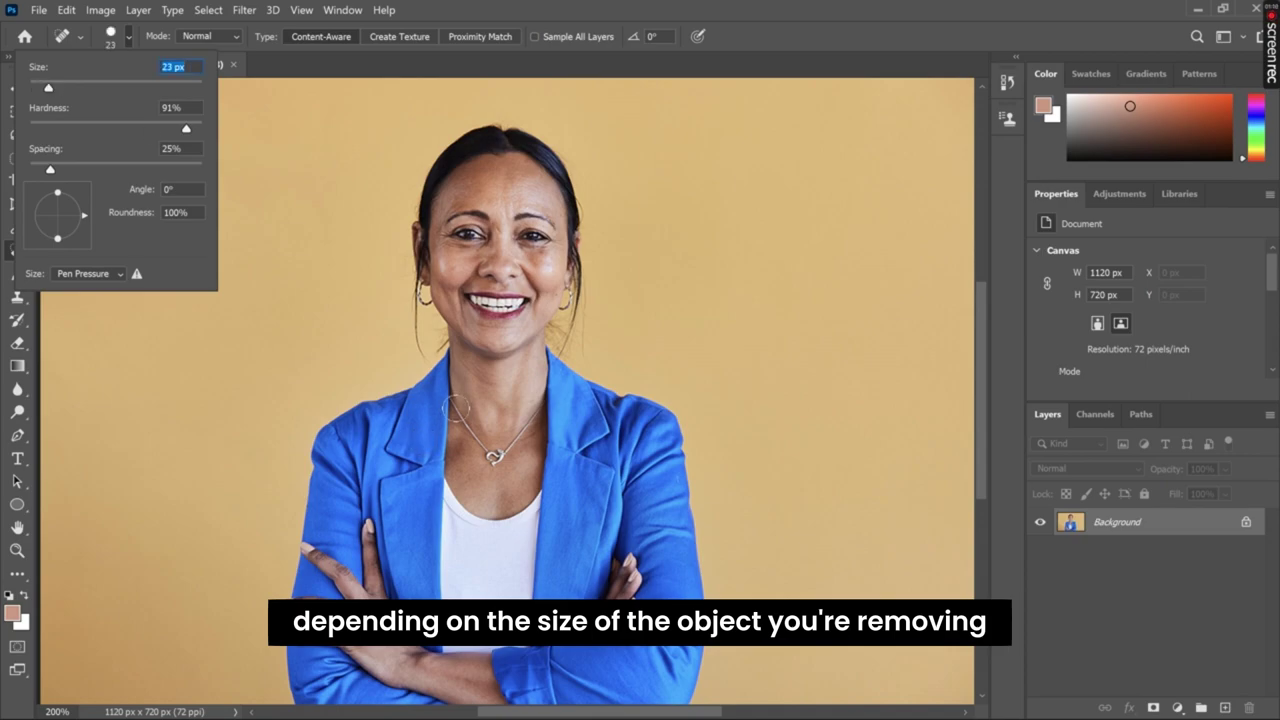
mouse_move(455, 402)
left_mouse_down()
mouse_move(493, 466)
mouse_move(546, 400)
left_mouse_up()
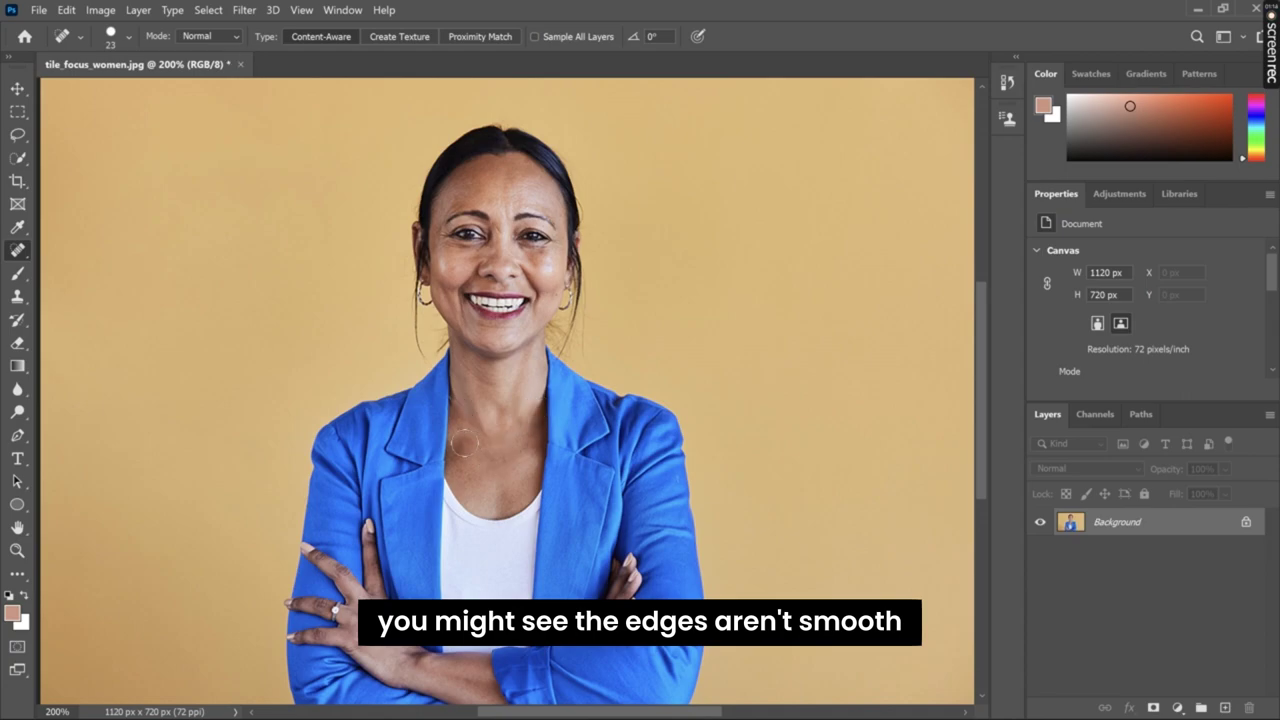
Step: Zoom further into the neck area and switch to the Clone Stamp Tool
key("z")
left_click(460, 404)
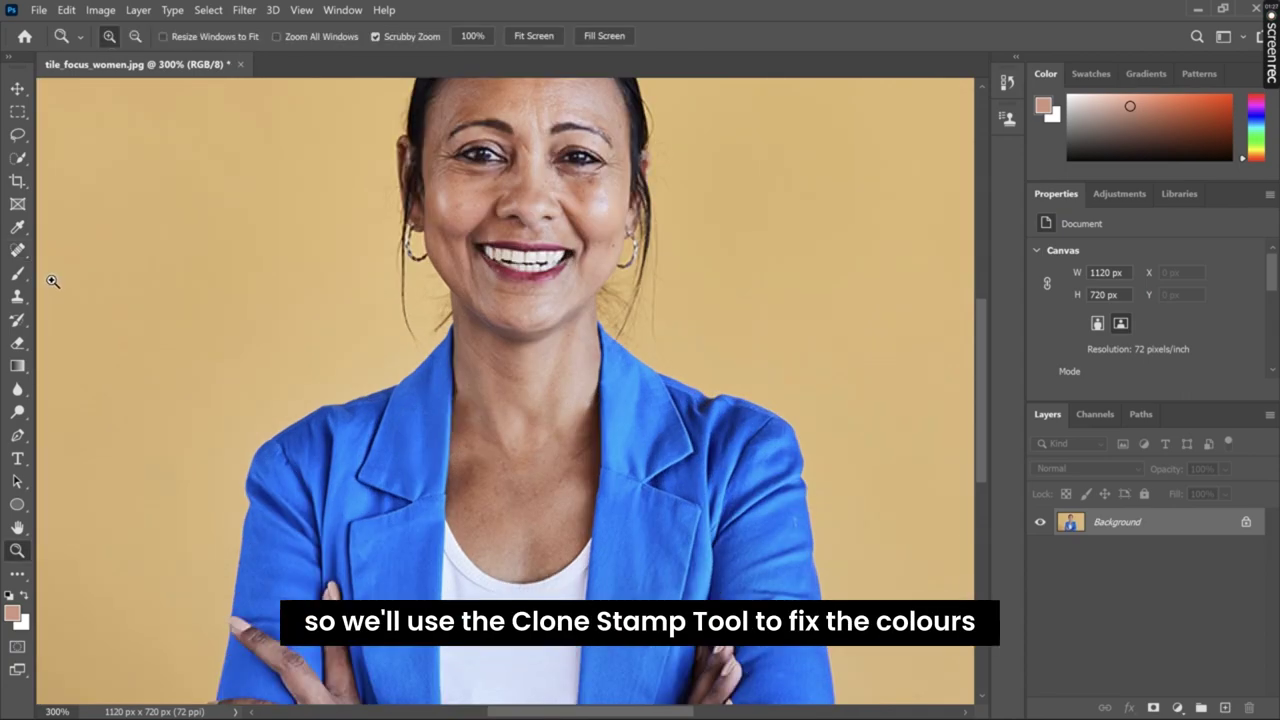
right_click(26, 304)
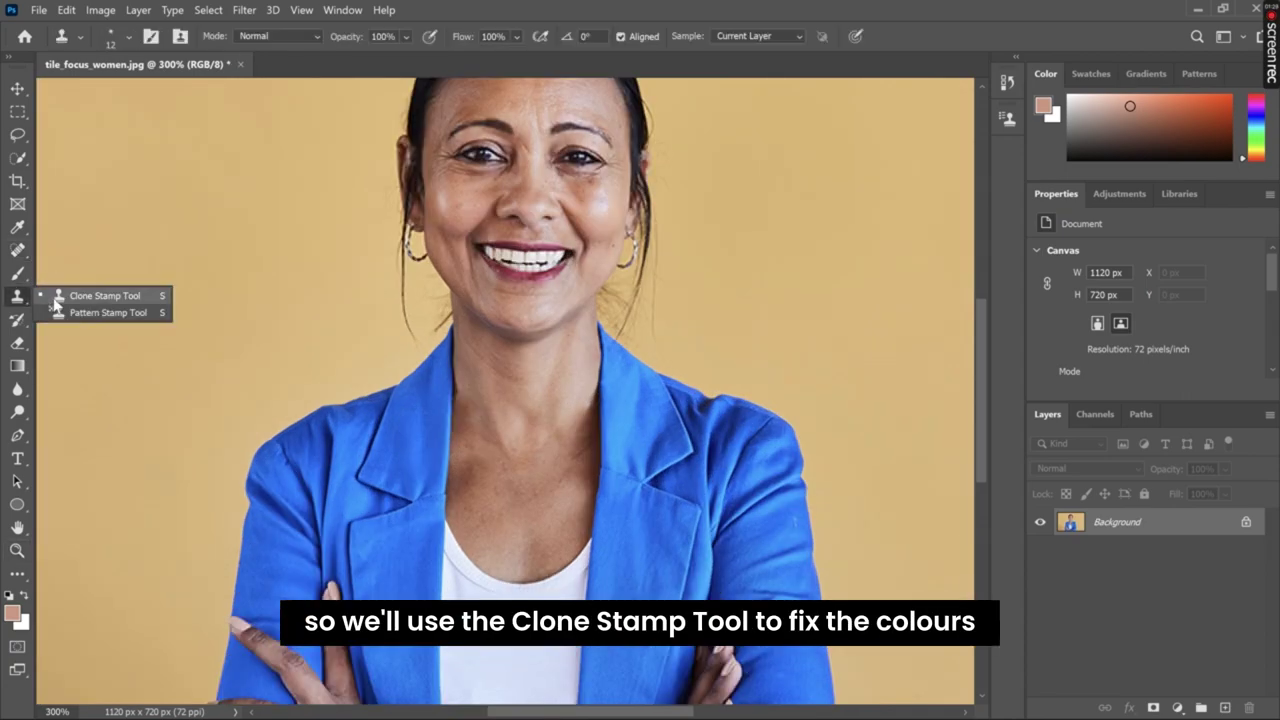
left_click(60, 299)
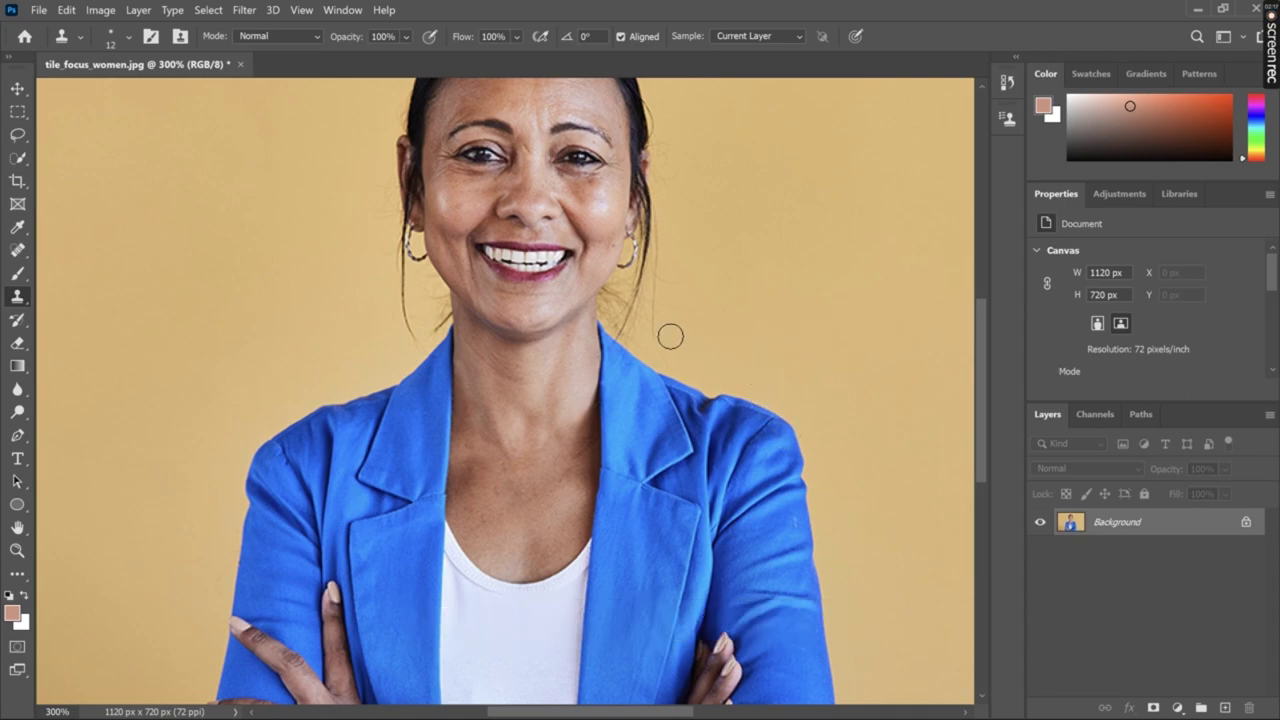
Step: Clone the yellow background over the loose hair strands along the hairline and beside the neck
scroll(693, 359, "up", 4)
scroll(693, 359, "up", 3)
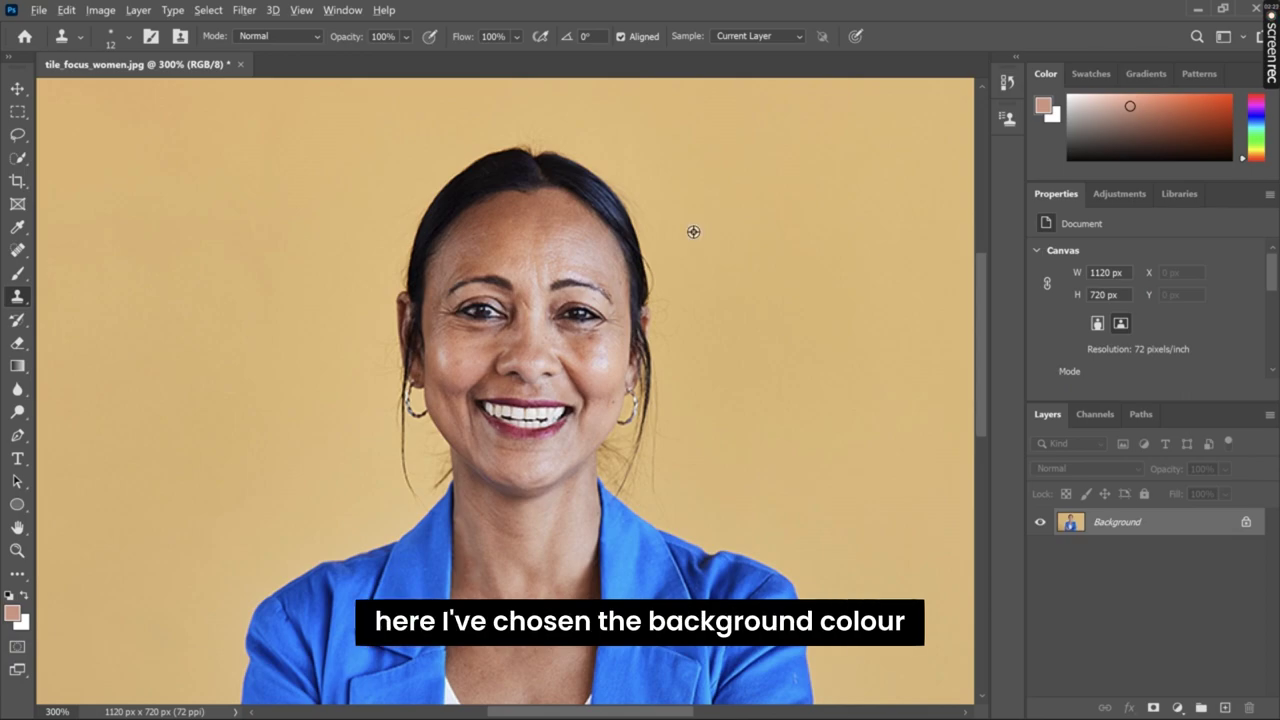
left_click_drag(664, 288, 652, 236)
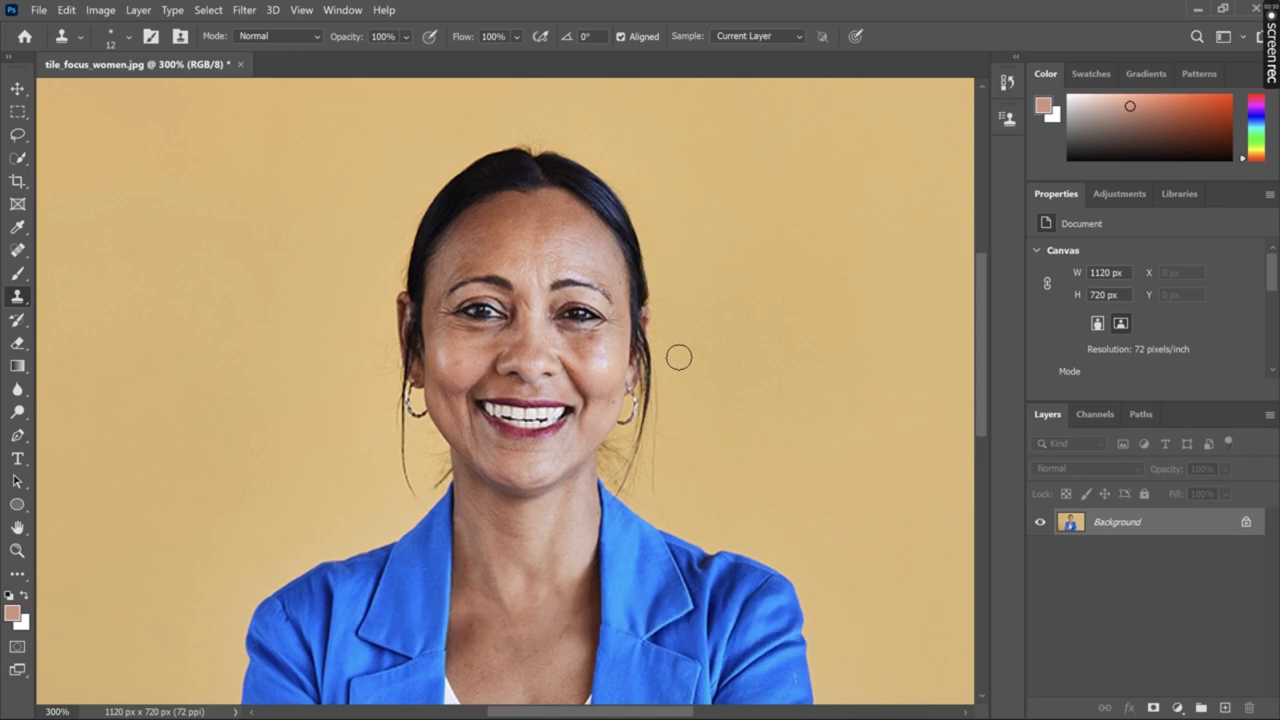
left_click_drag(677, 357, 676, 342)
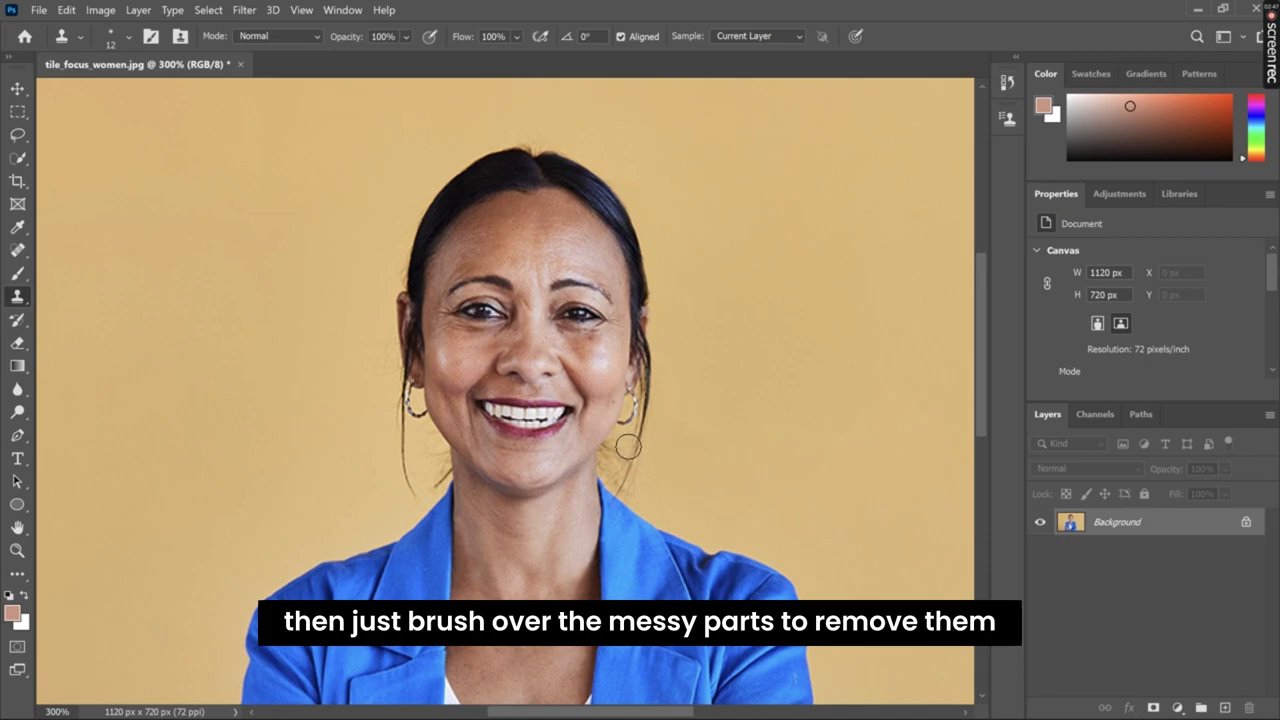
mouse_move(628, 447)
left_mouse_down()
mouse_move(614, 482)
mouse_move(632, 505)
mouse_move(660, 510)
left_mouse_up()
left_click_drag(431, 463, 421, 478)
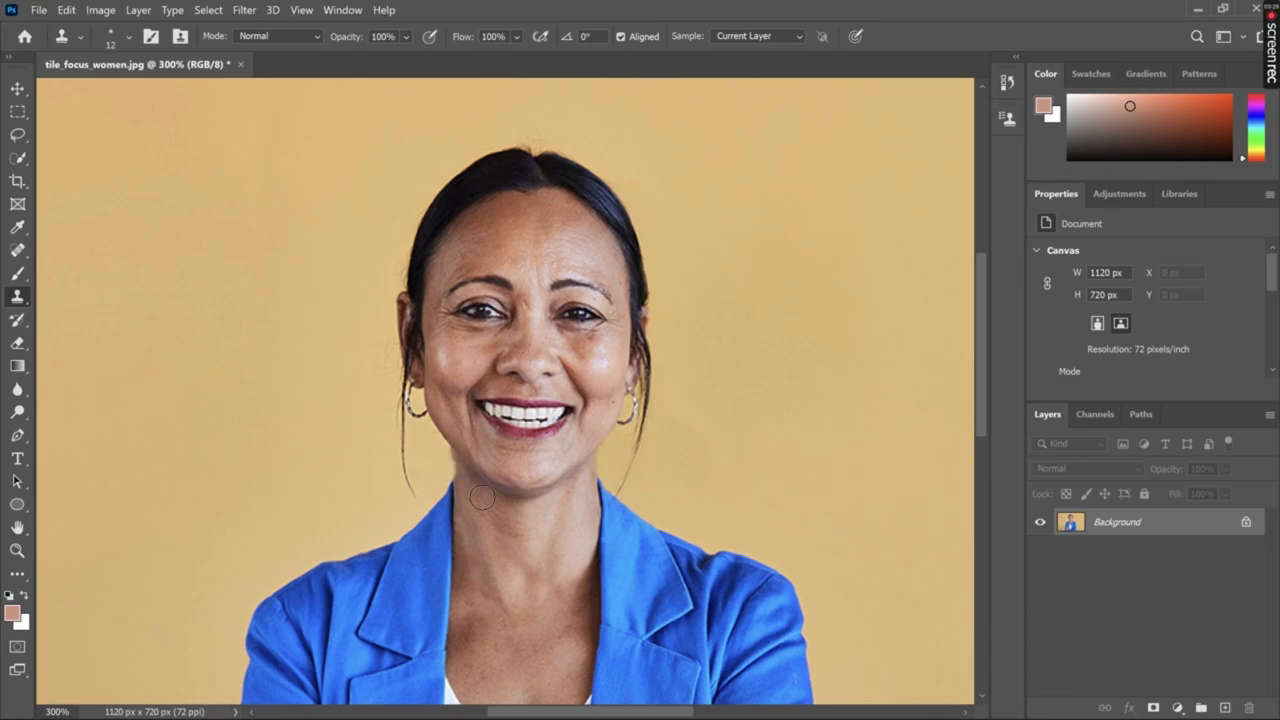
mouse_move(331, 380)
left_mouse_down()
mouse_move(390, 348)
mouse_move(369, 341)
mouse_move(405, 290)
mouse_move(417, 225)
left_mouse_up()
Step: Heal away the right and left hoop earrings with a 10 px Spot Healing Brush
left_click(18, 251)
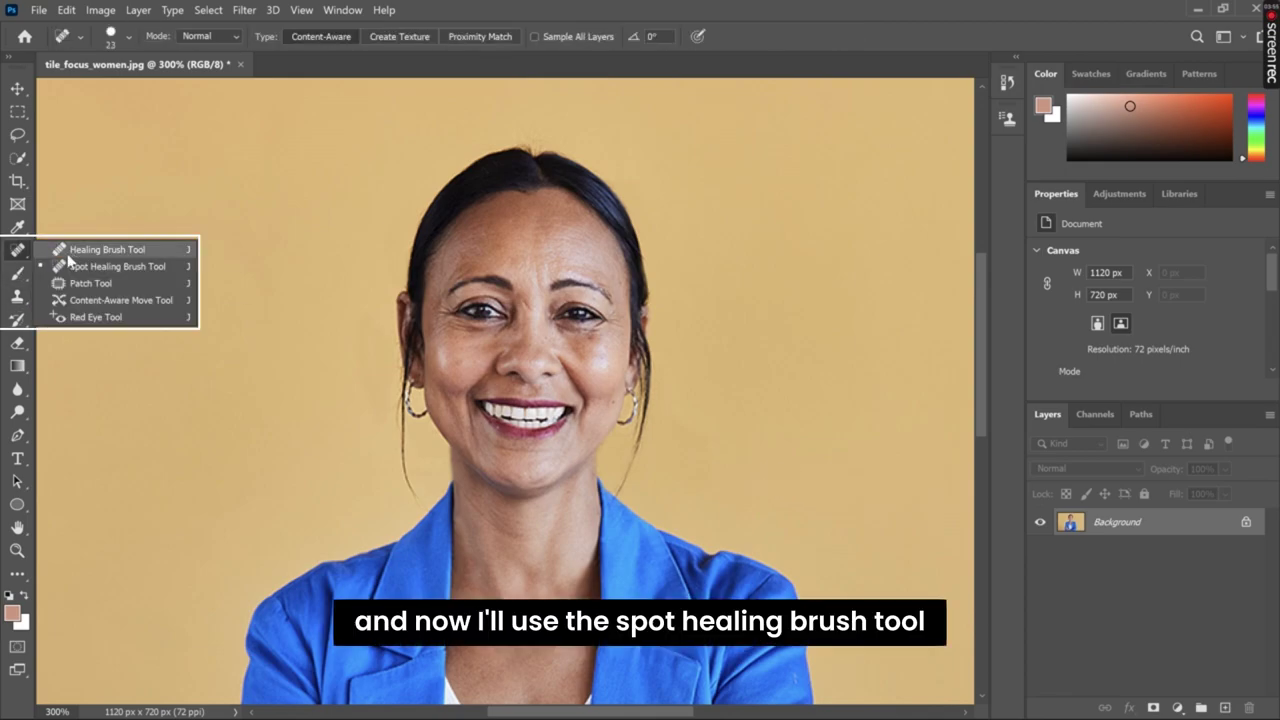
left_click(77, 266)
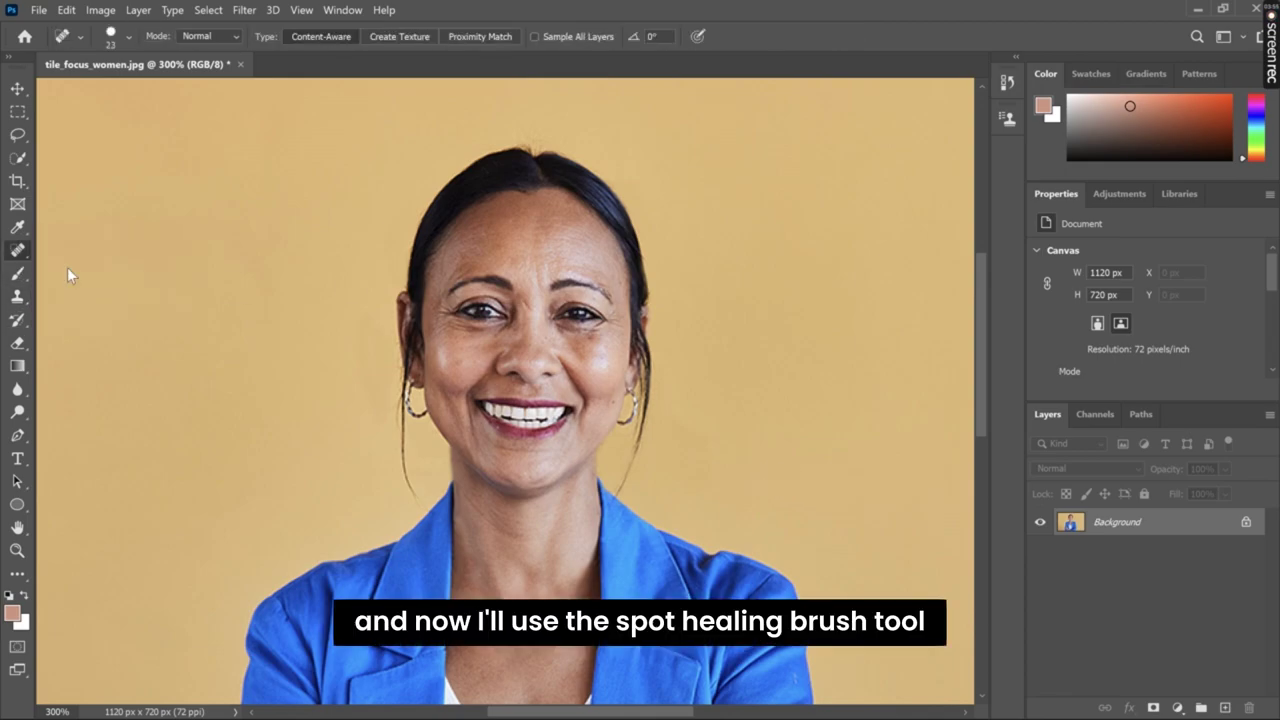
left_click(130, 38)
left_click_drag(44, 88, 38, 87)
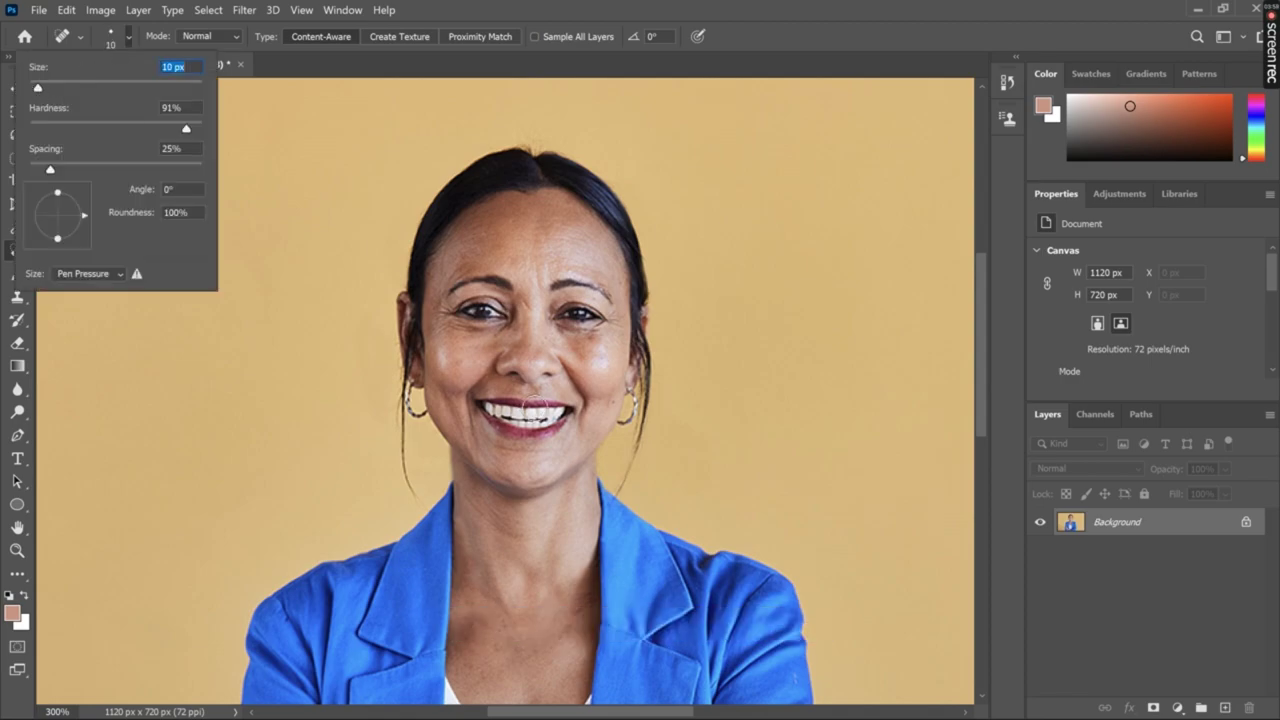
key("Return")
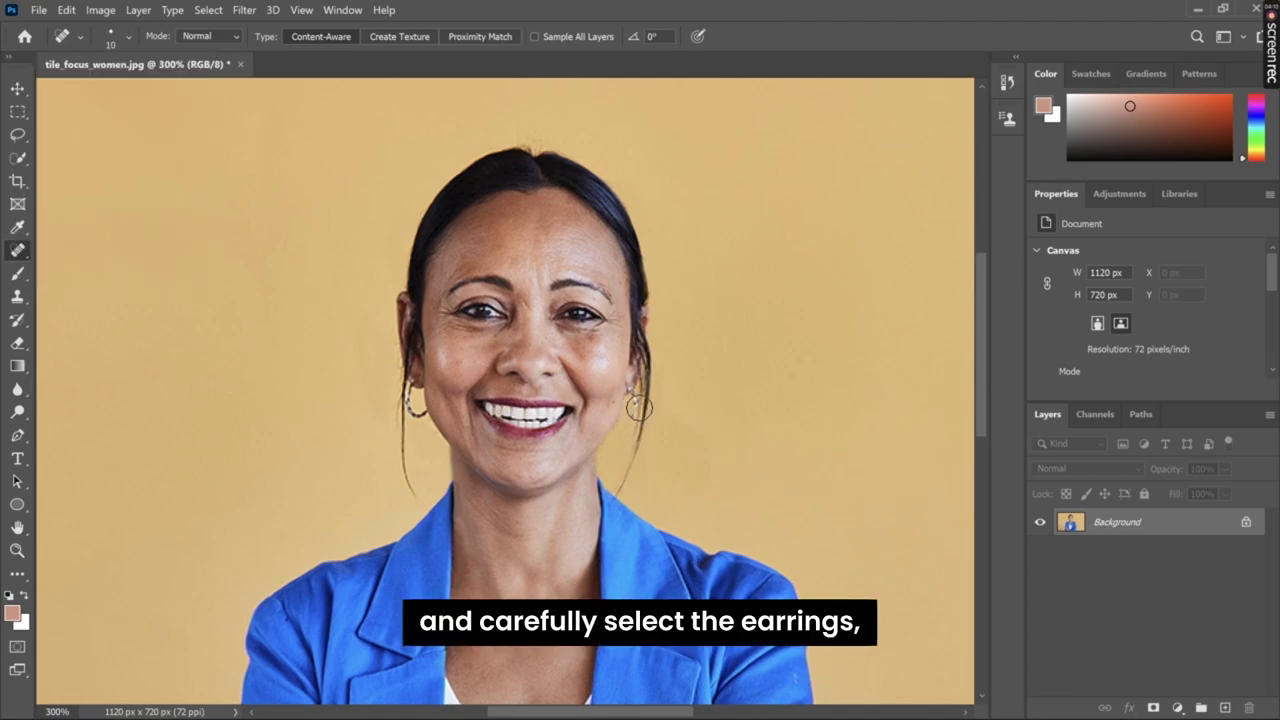
left_click(638, 408)
left_click(425, 421)
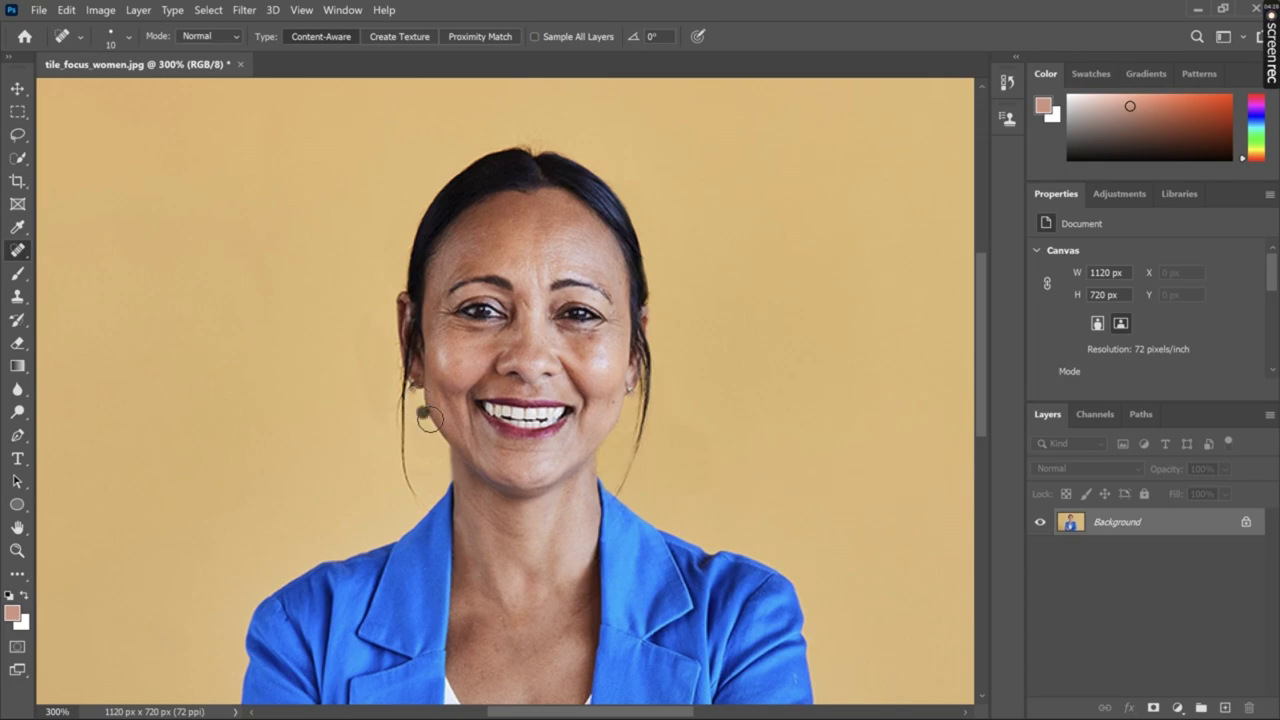
key("s")
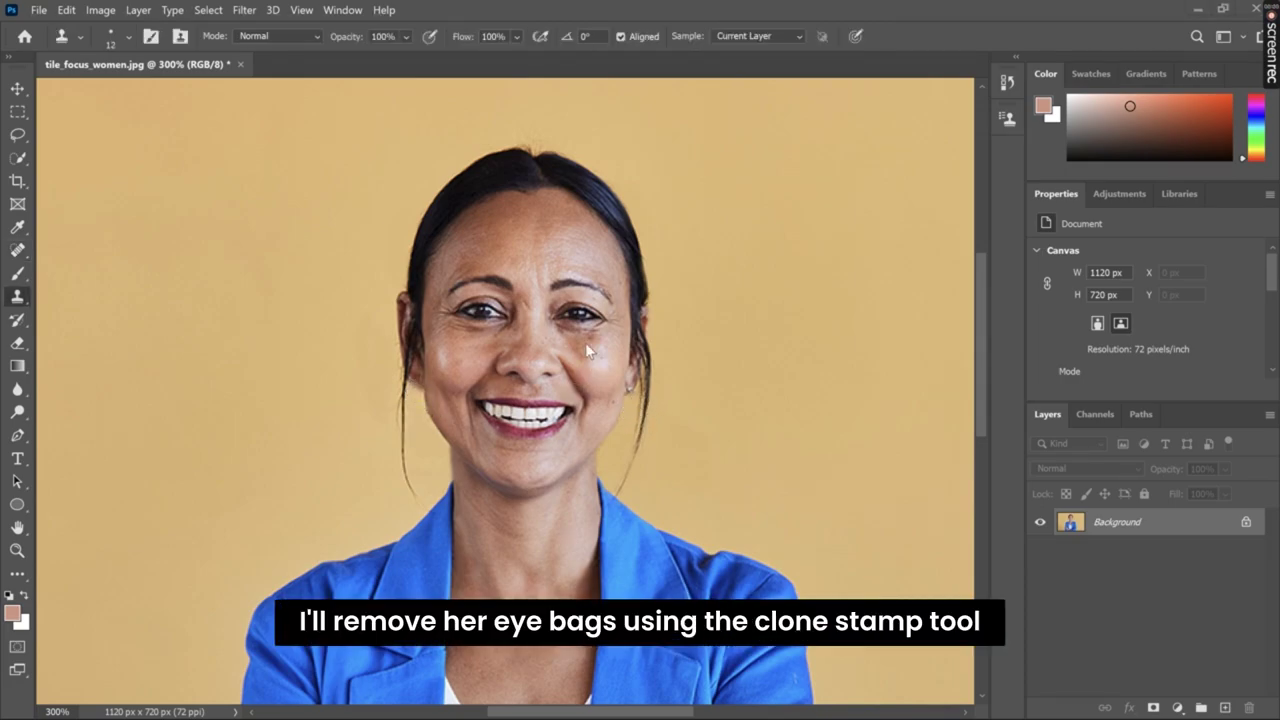
Step: Sample lighter cheek skin and clone it over the bag beneath her eye
right_click(17, 297)
left_click(100, 296)
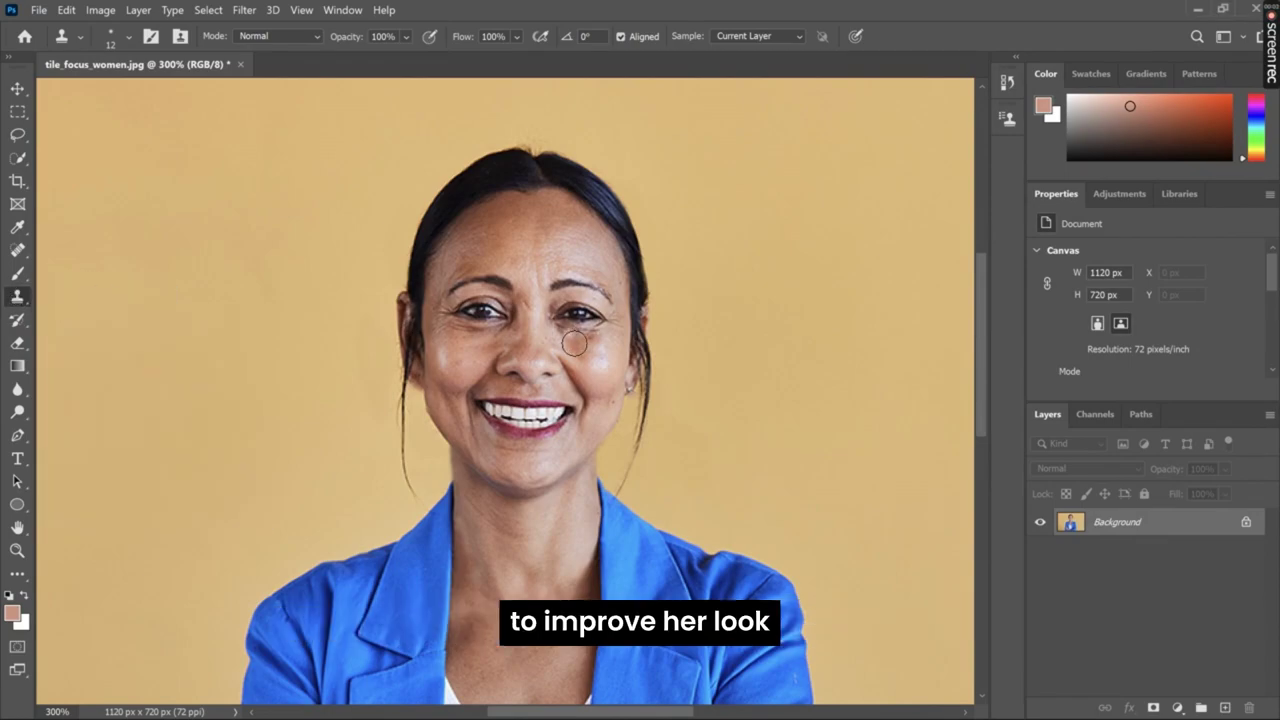
left_click(580, 347, "alt")
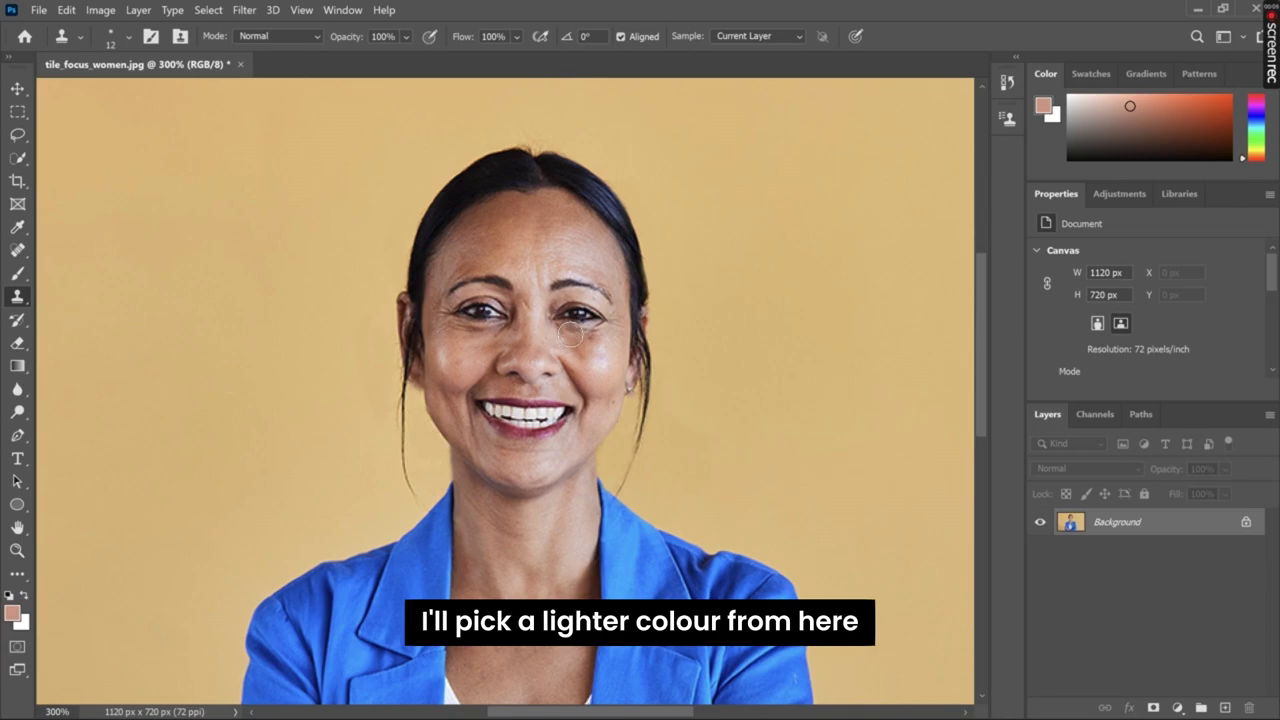
left_click_drag(569, 333, 596, 336)
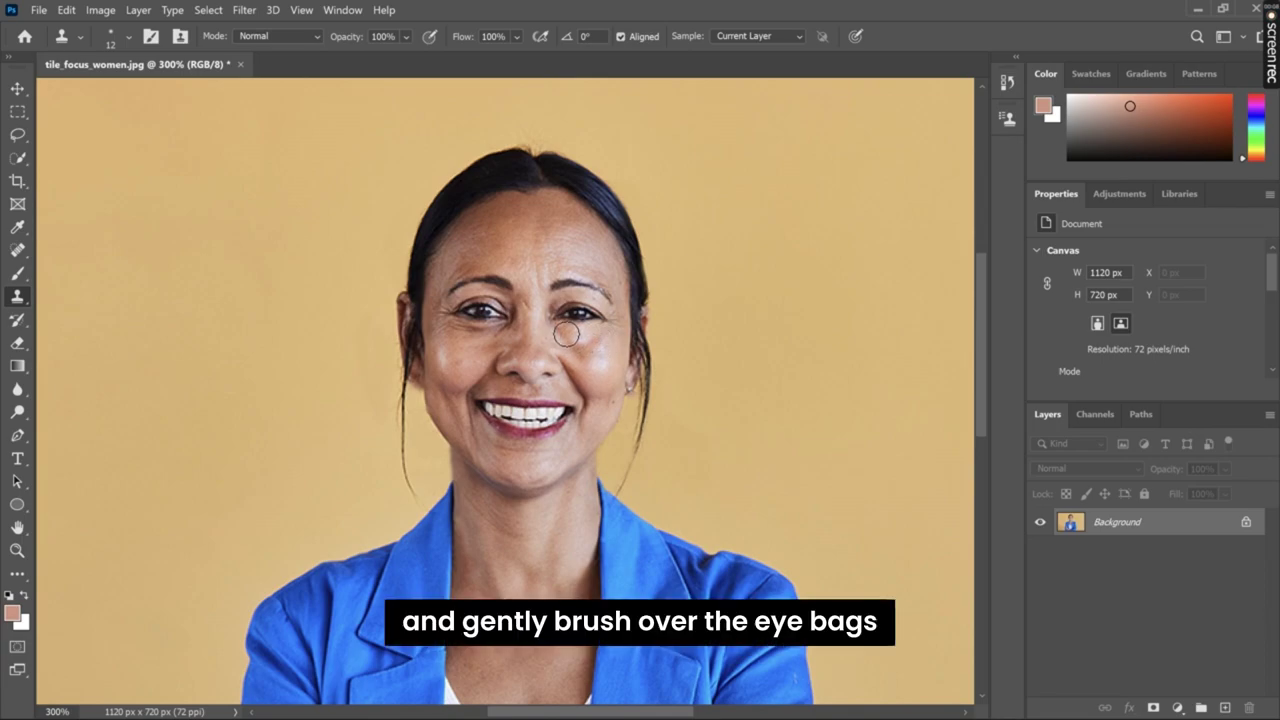
left_click_drag(566, 334, 580, 348)
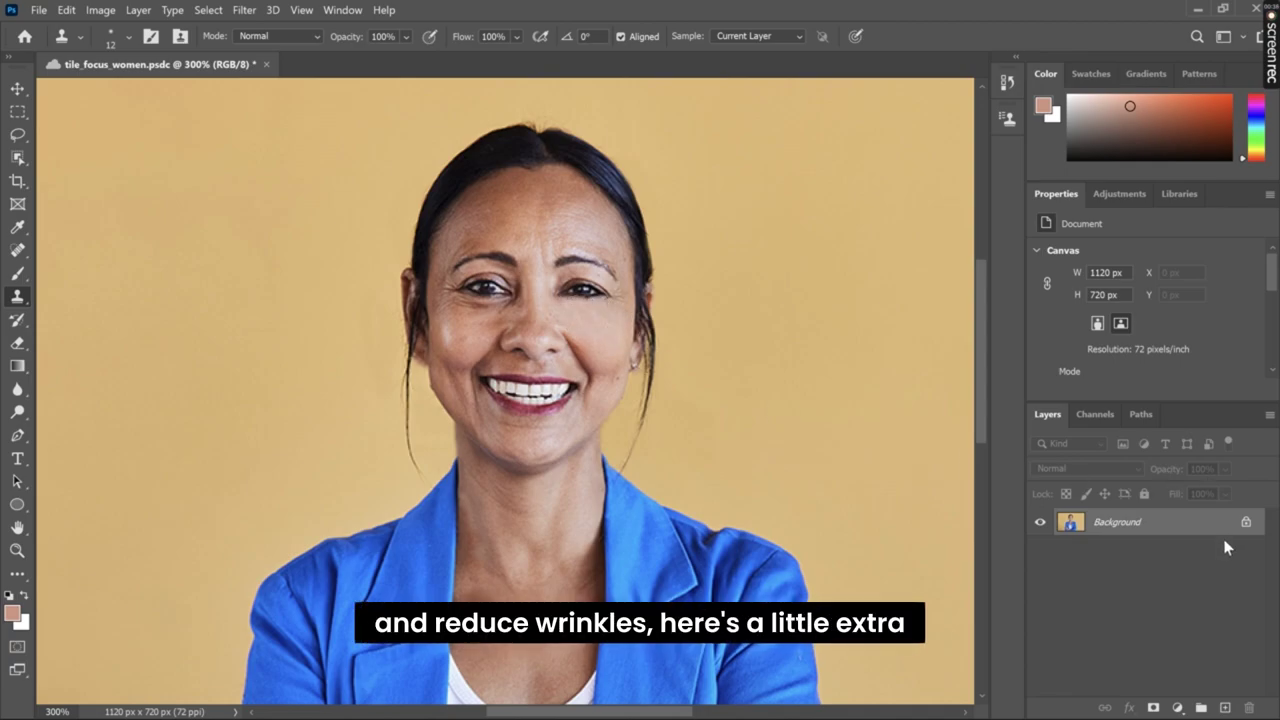
Step: Select the woman with Object Selection and copy-paste her onto a new Layer 1
left_click(18, 157)
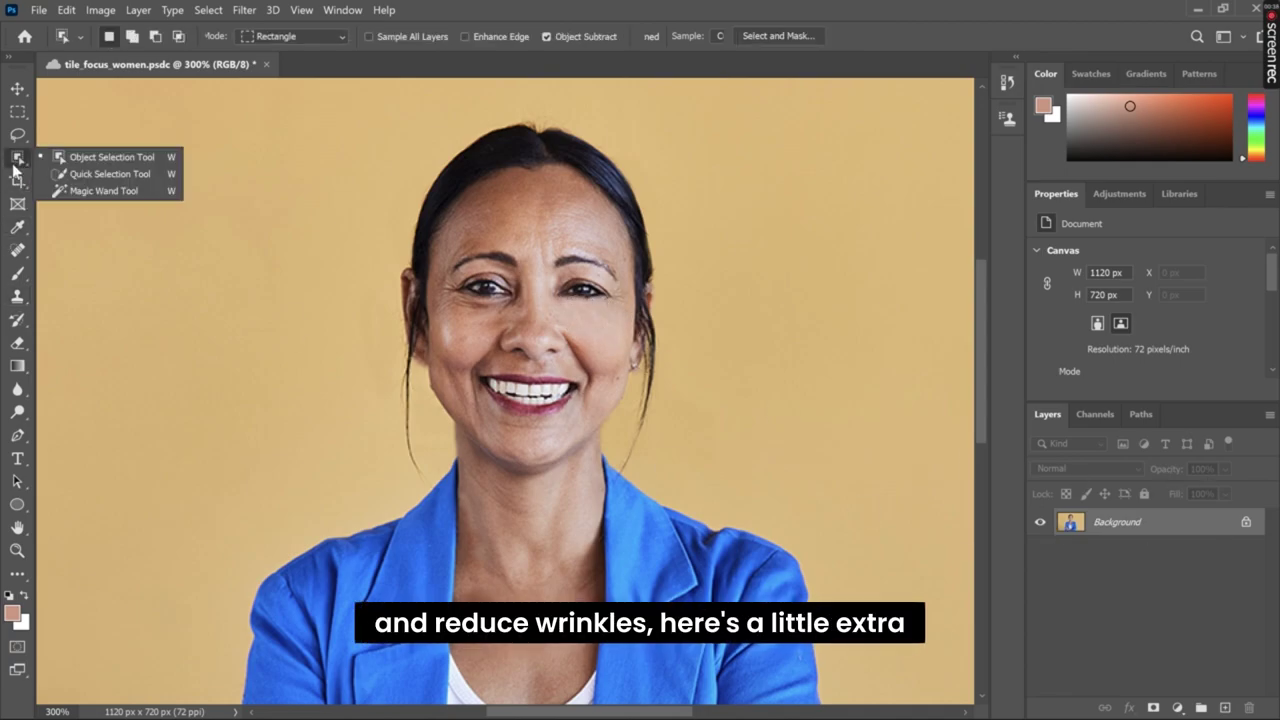
left_click_drag(352, 90, 742, 653)
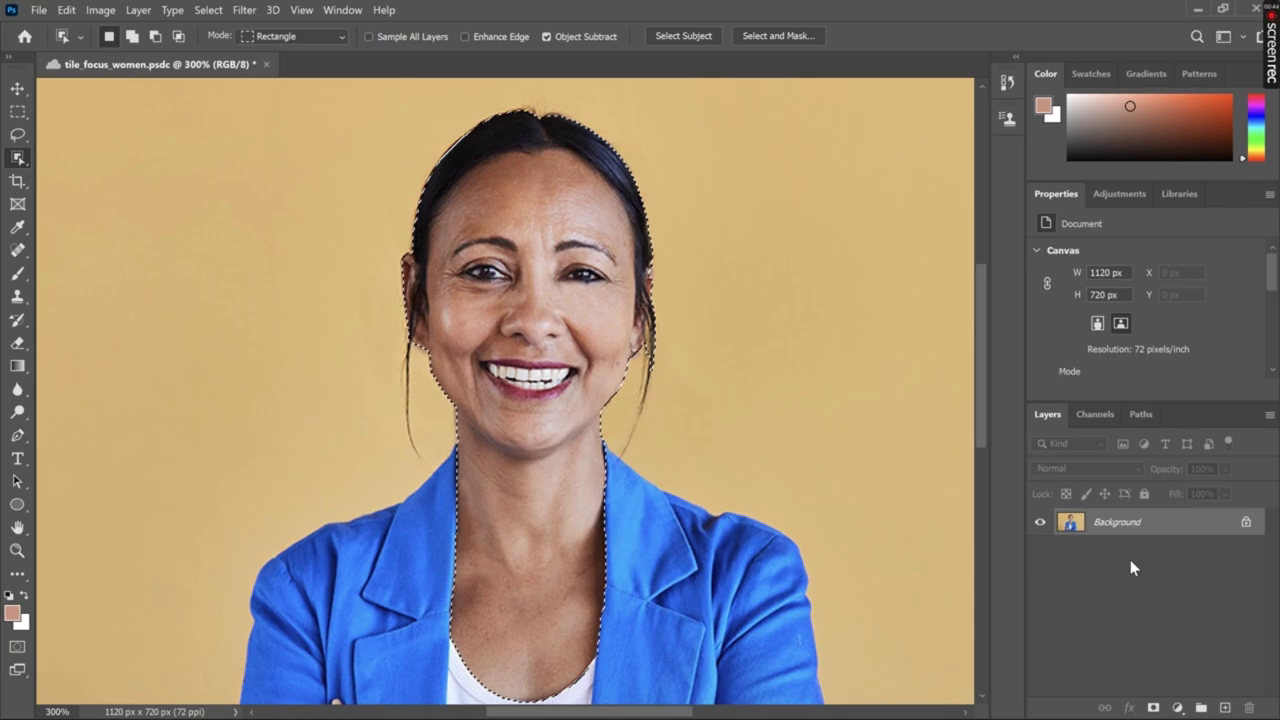
key("ctrl+c")
key("ctrl+v")
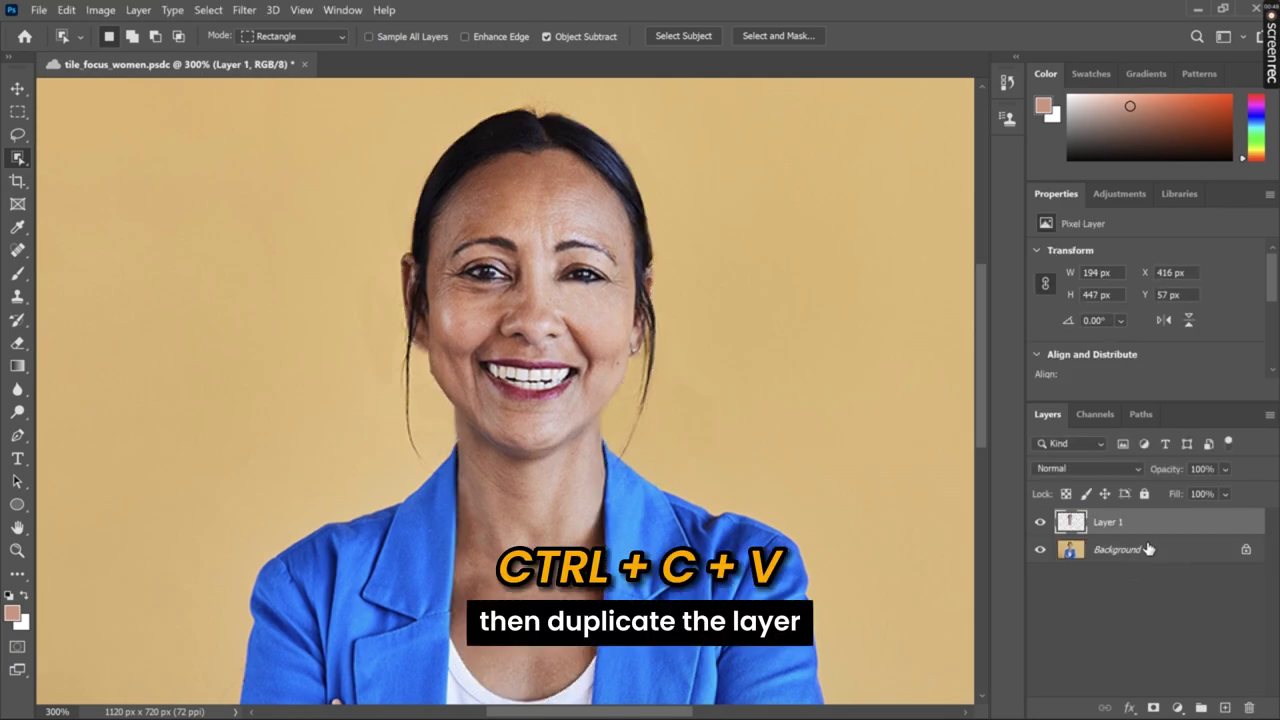
Step: Duplicate Layer 1 and set the copy's blend mode to Vivid Light
left_click_drag(1151, 532, 1226, 707)
left_click(1094, 470)
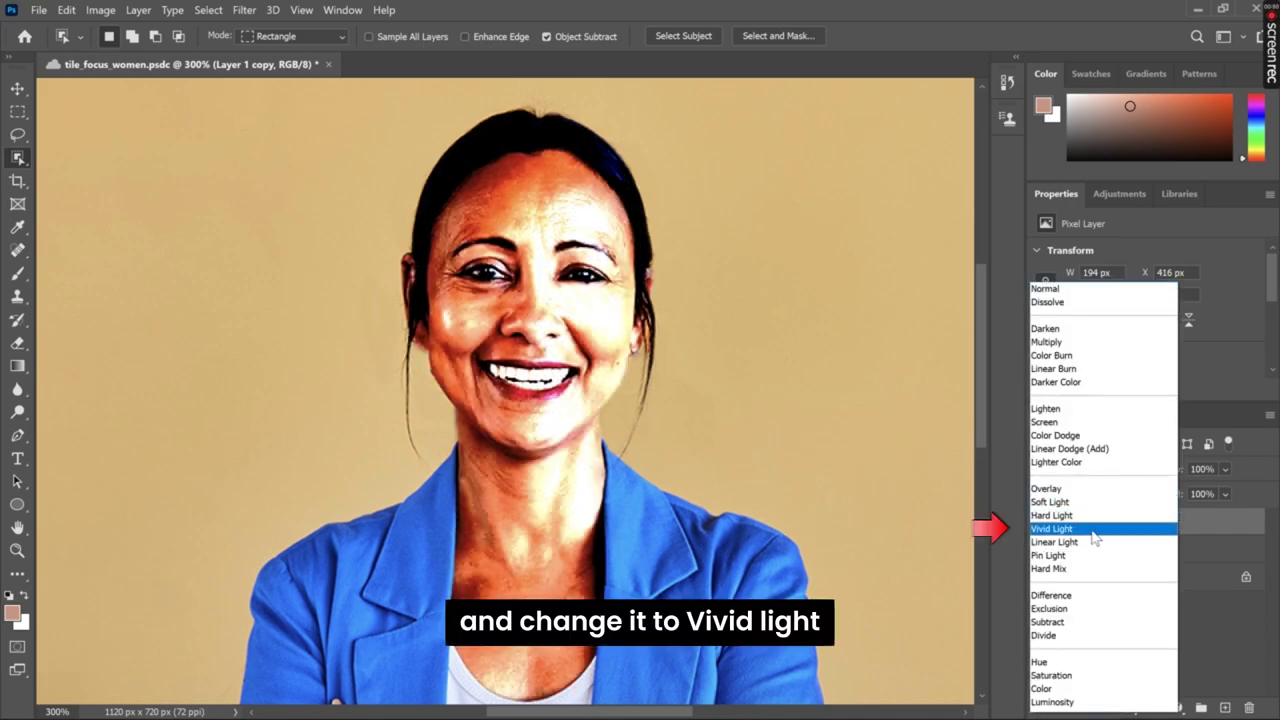
left_click(1092, 533)
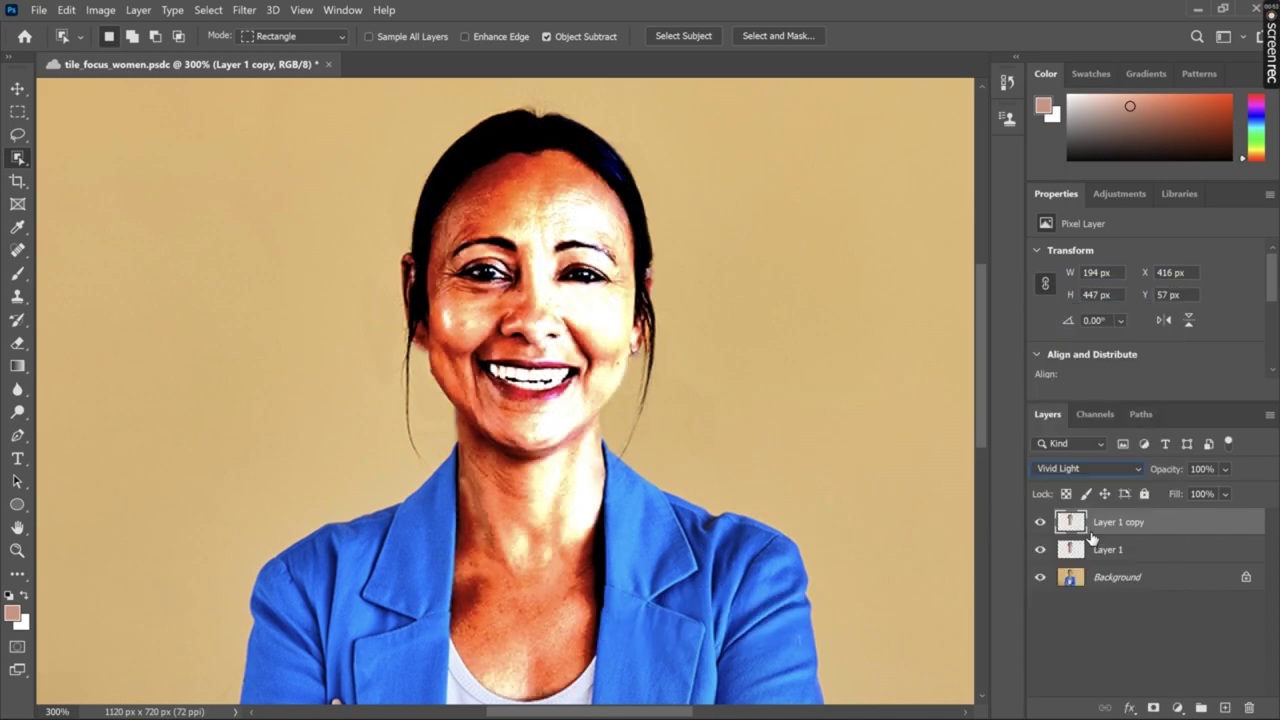
Step: Invert Layer 1 copy and apply a 3.4-pixel Gaussian Blur to it
left_click(93, 12)
mouse_move(110, 50)
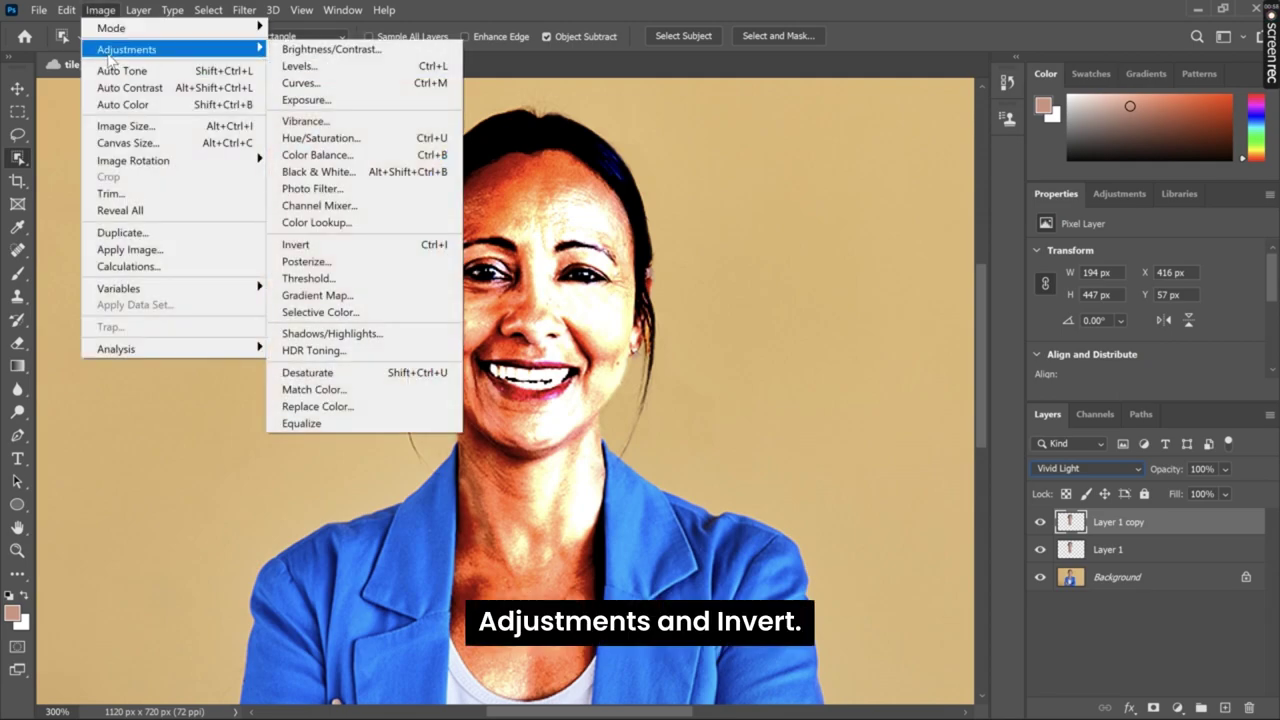
left_click(318, 245)
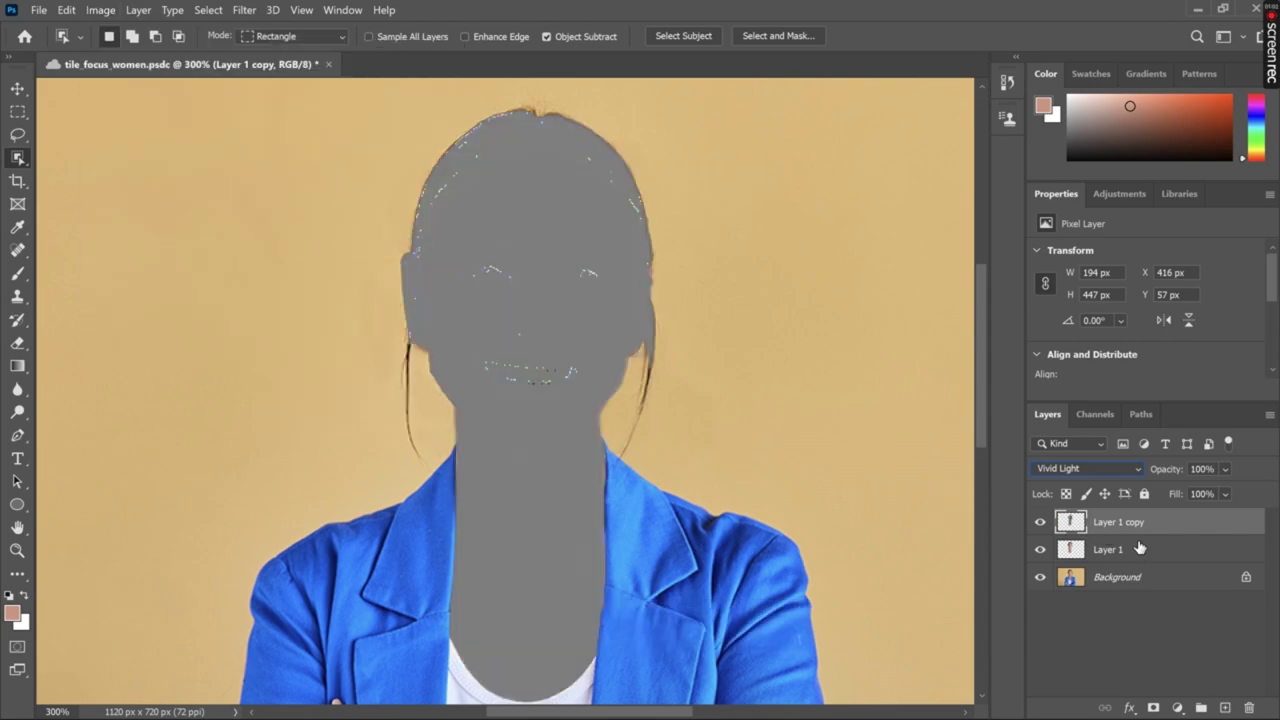
left_click(243, 10)
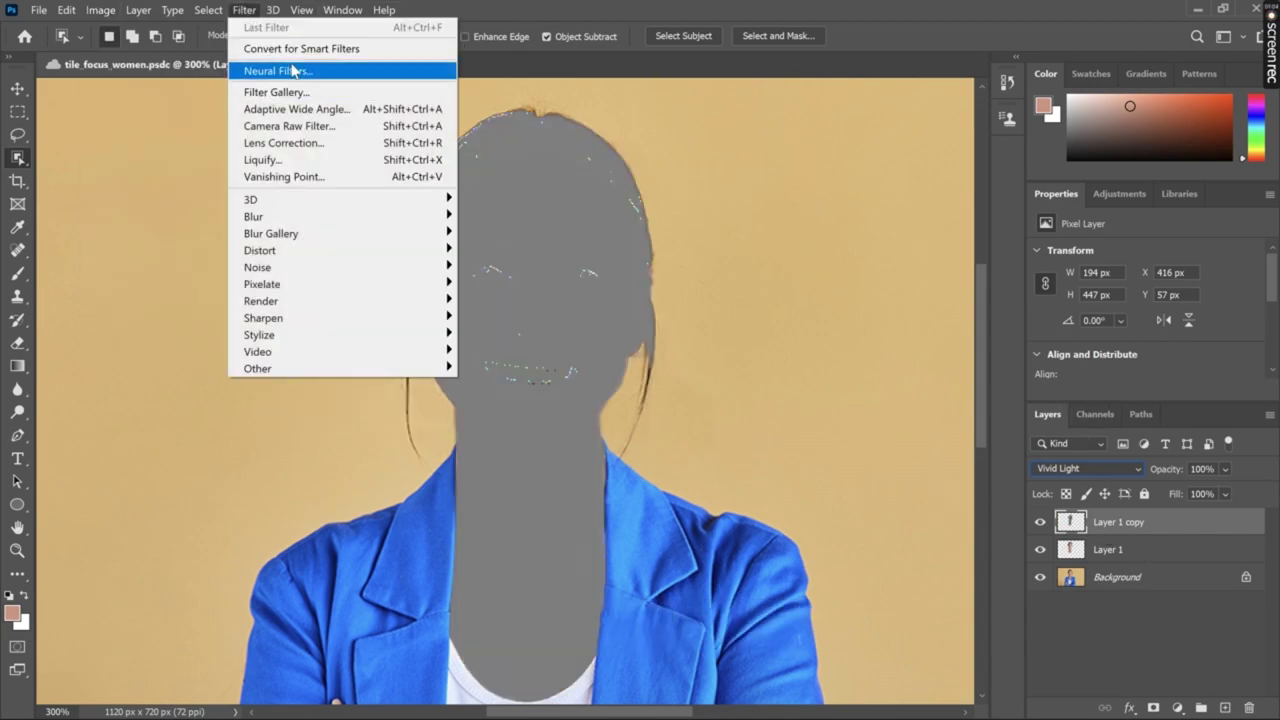
mouse_move(300, 216)
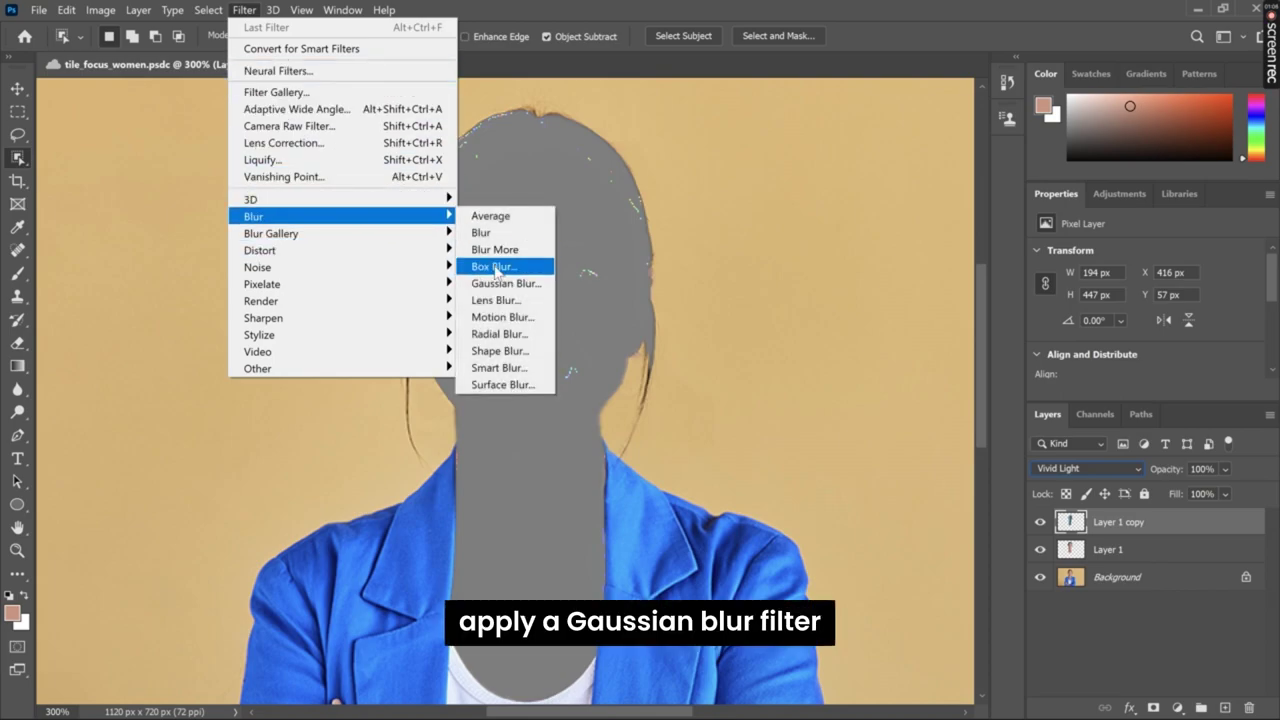
left_click(514, 285)
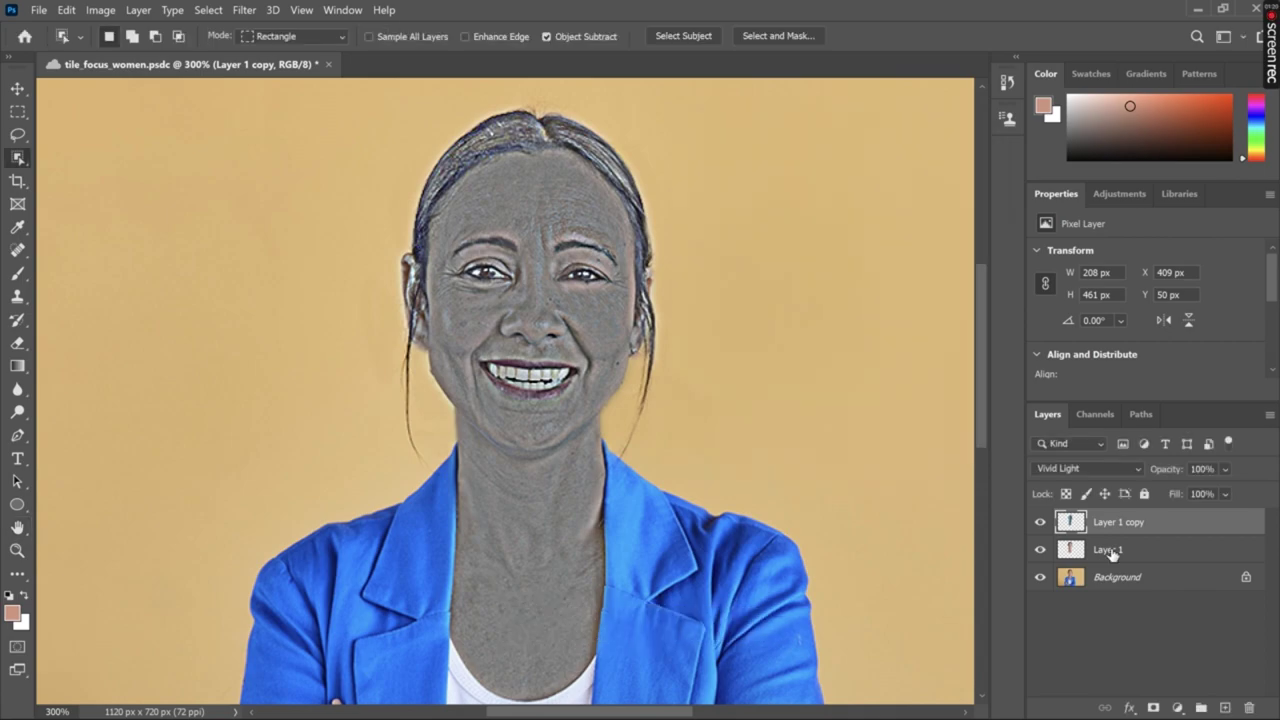
left_click(1110, 551, "shift")
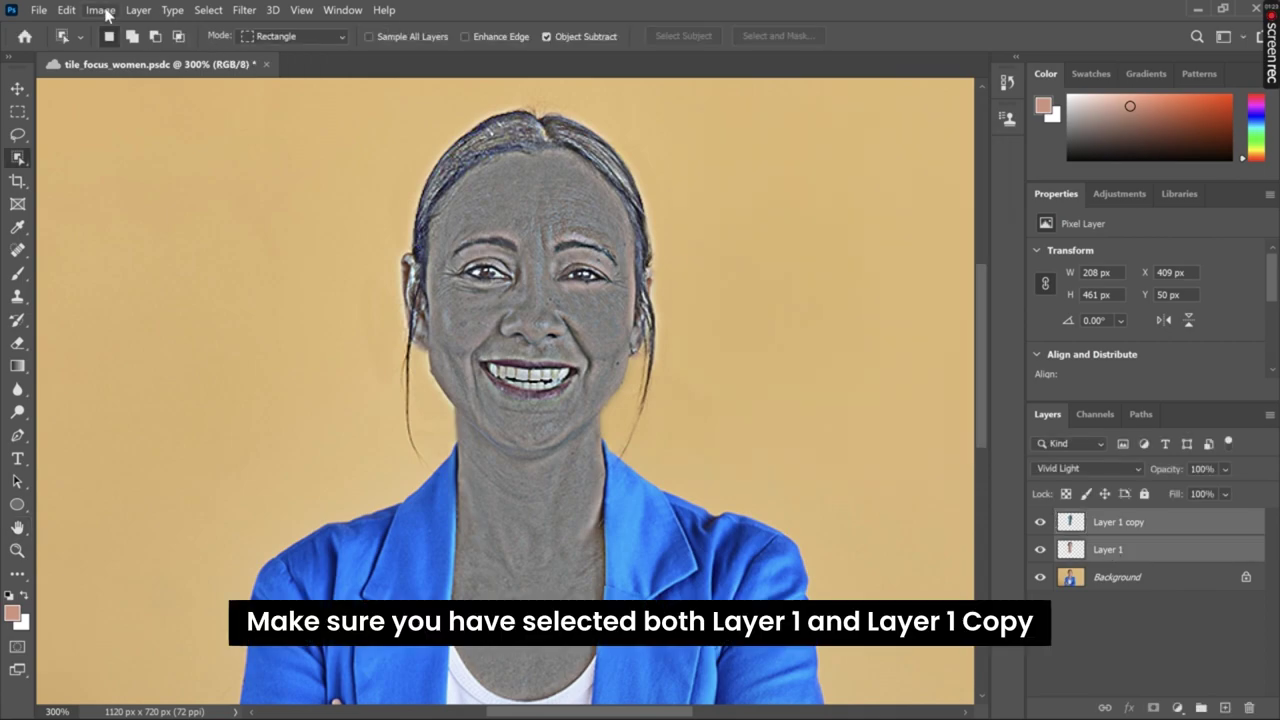
Step: Merge Layer 1 and Layer 1 copy into a single layer
left_click(102, 10)
mouse_move(140, 10)
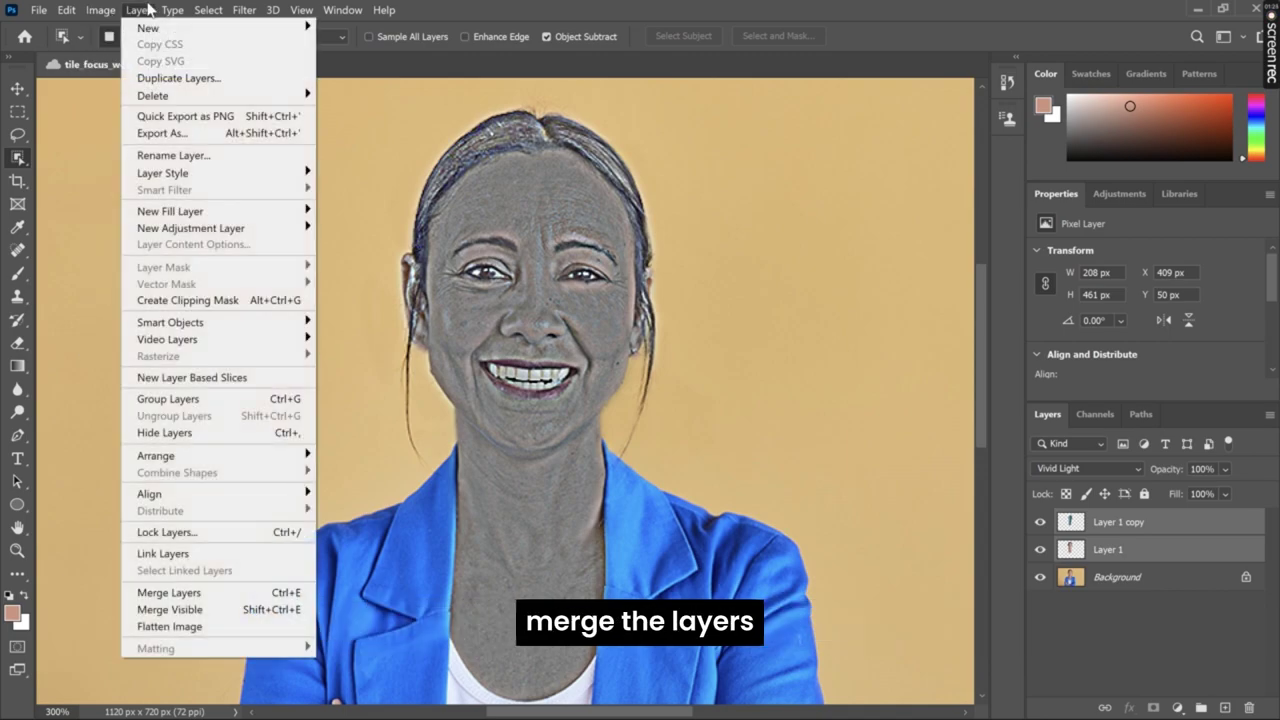
left_click(229, 594)
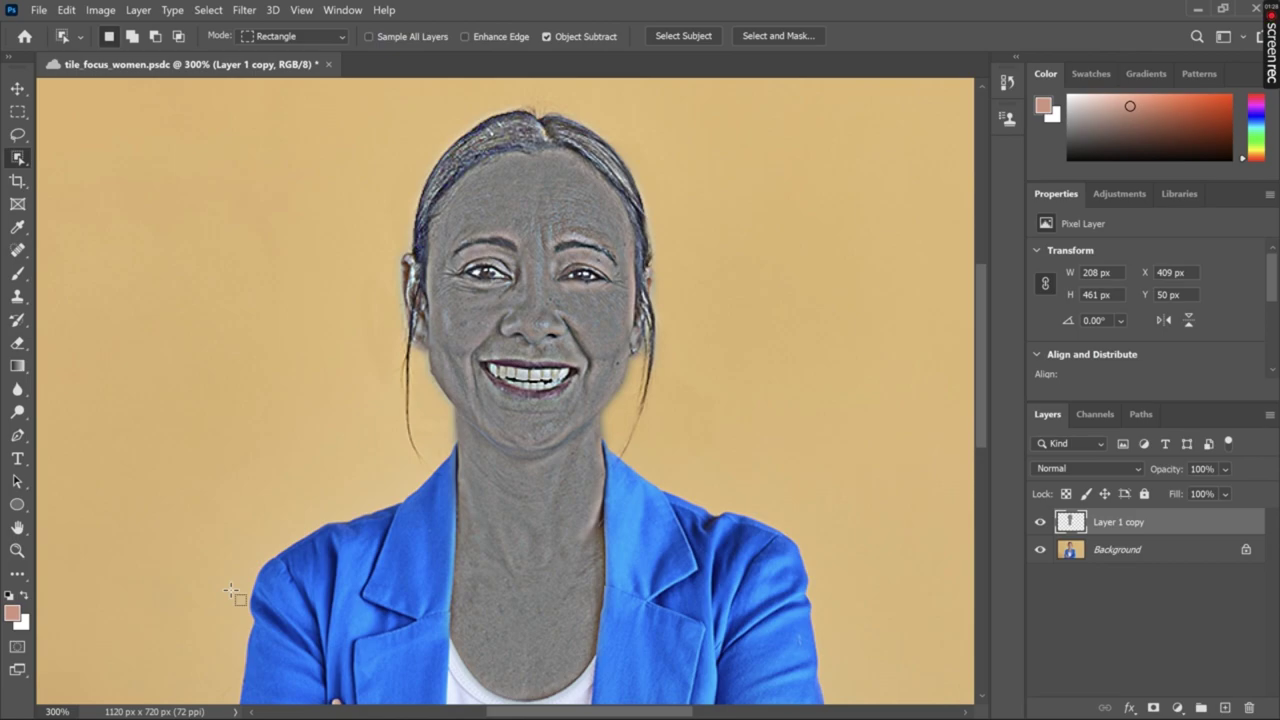
left_click(101, 10)
mouse_move(150, 49)
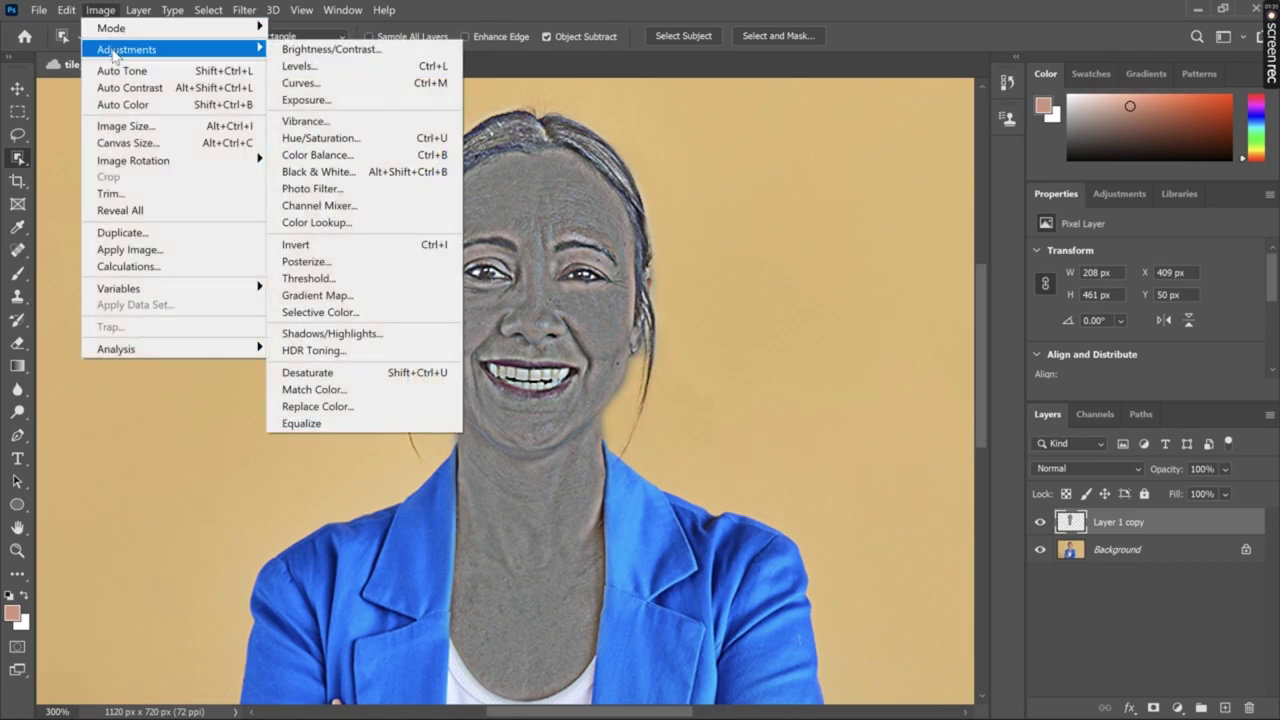
Step: Desaturate the merged layer to -100 saturation and invert it again
left_click(316, 139)
left_click_drag(591, 288, 434, 287)
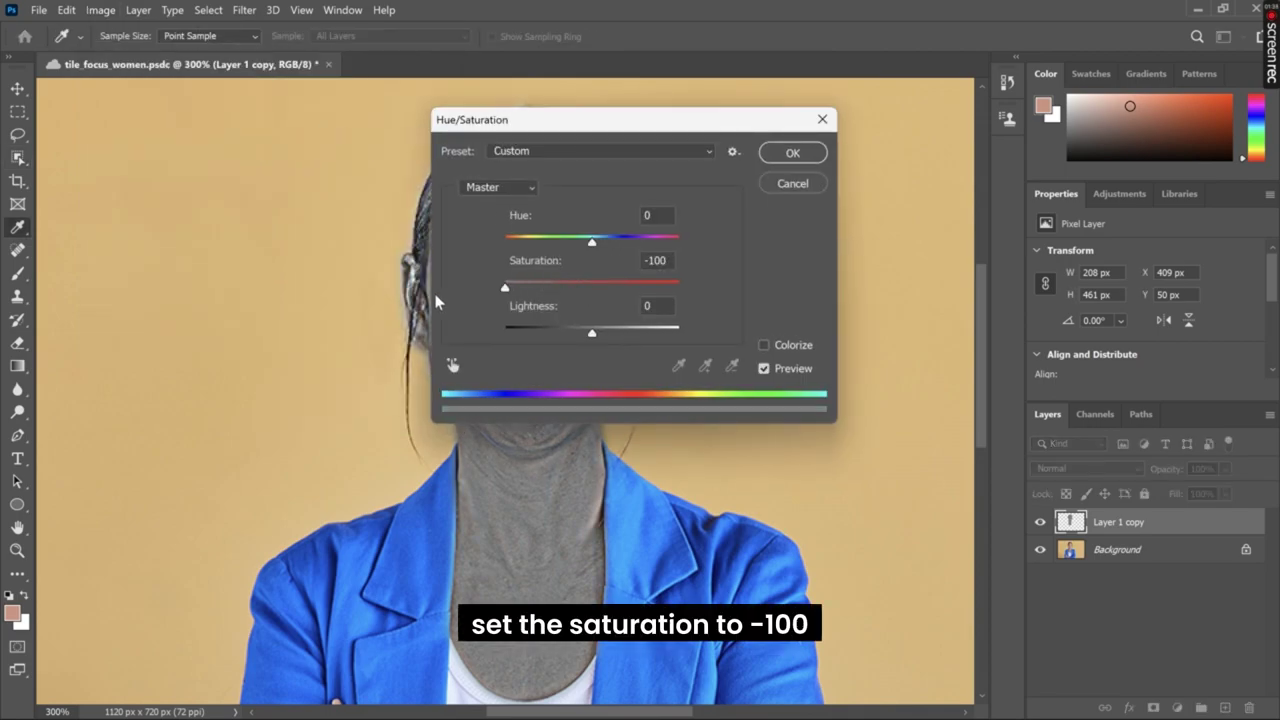
left_click(793, 155)
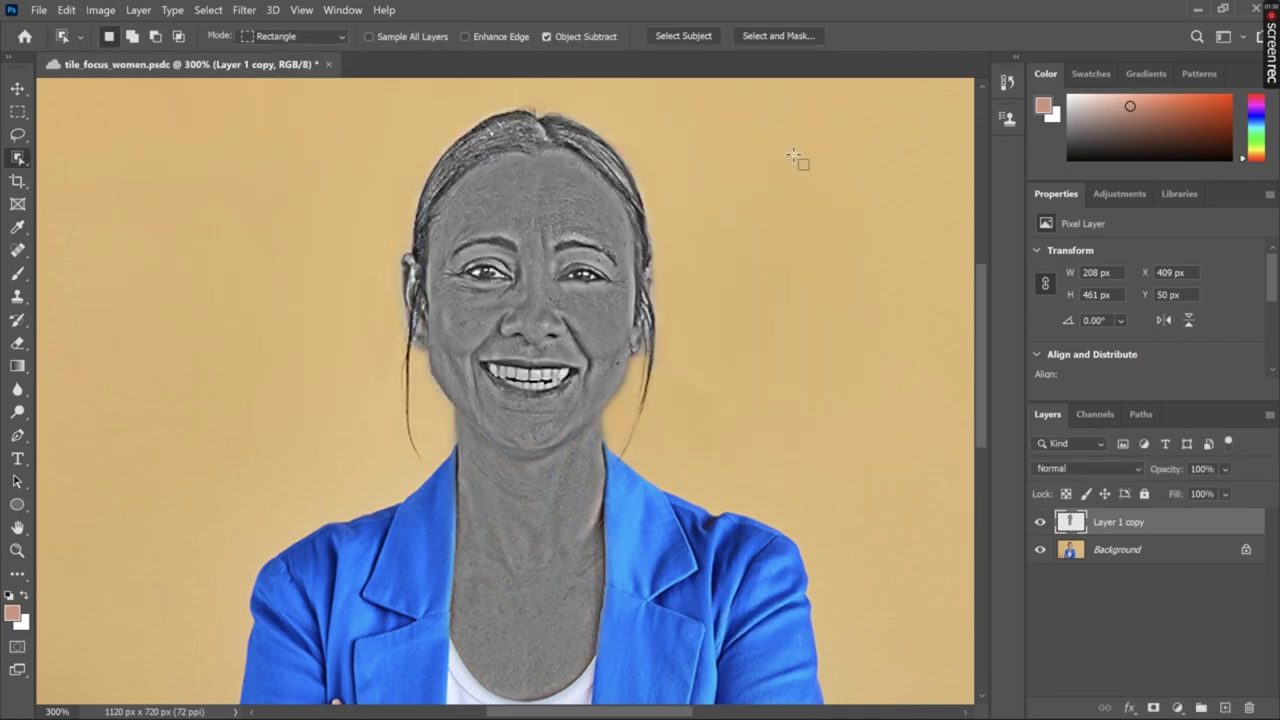
left_click(101, 10)
mouse_move(129, 46)
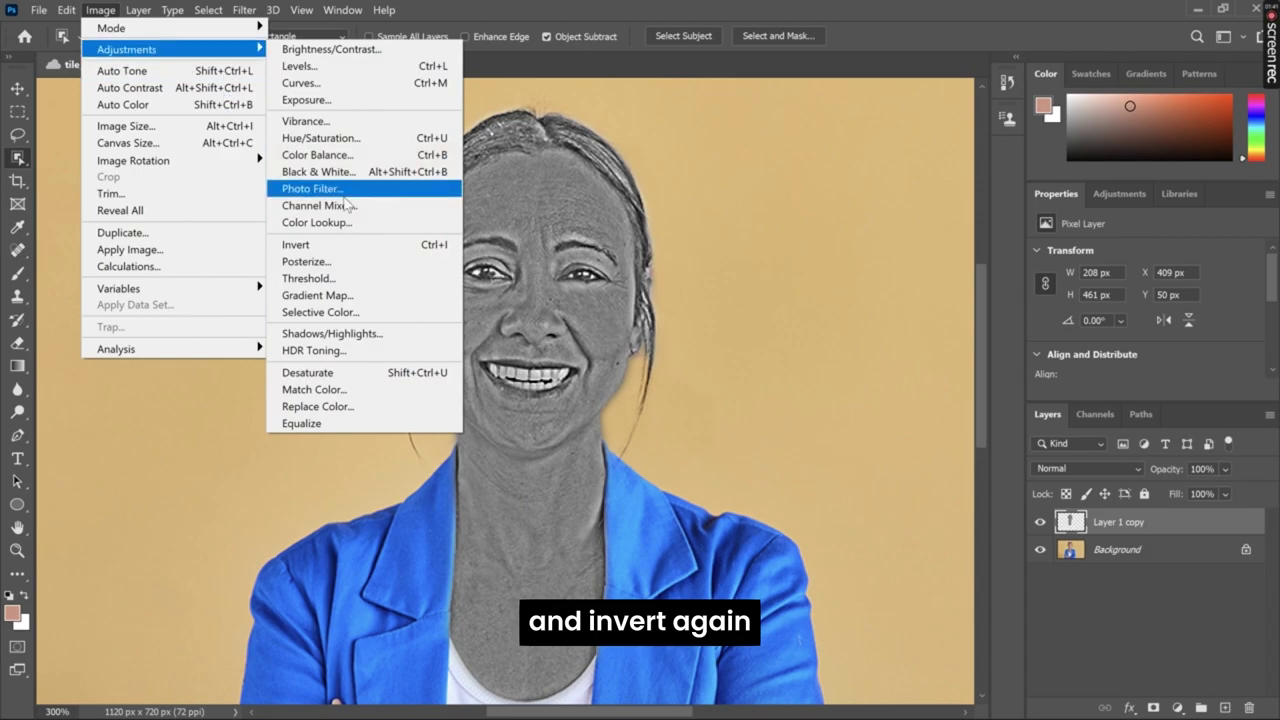
left_click(376, 241)
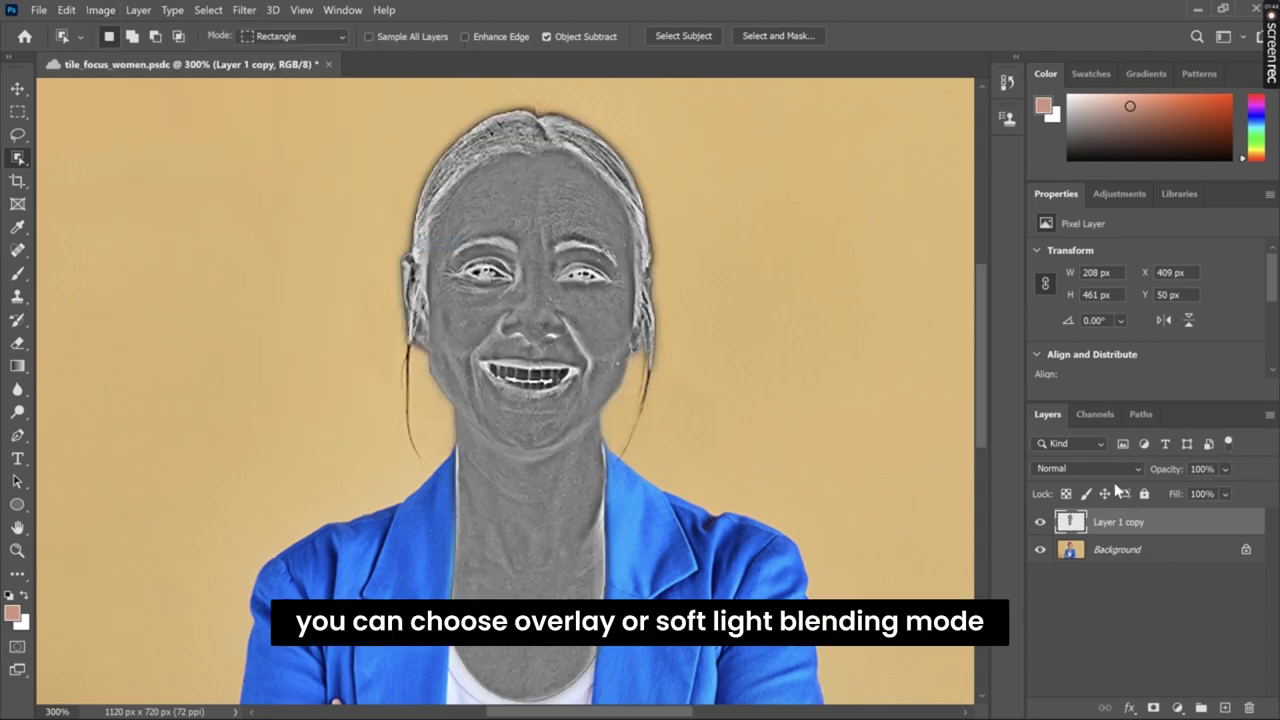
Step: Blend the layer in Soft Light mode at 50% opacity
left_click(1105, 467)
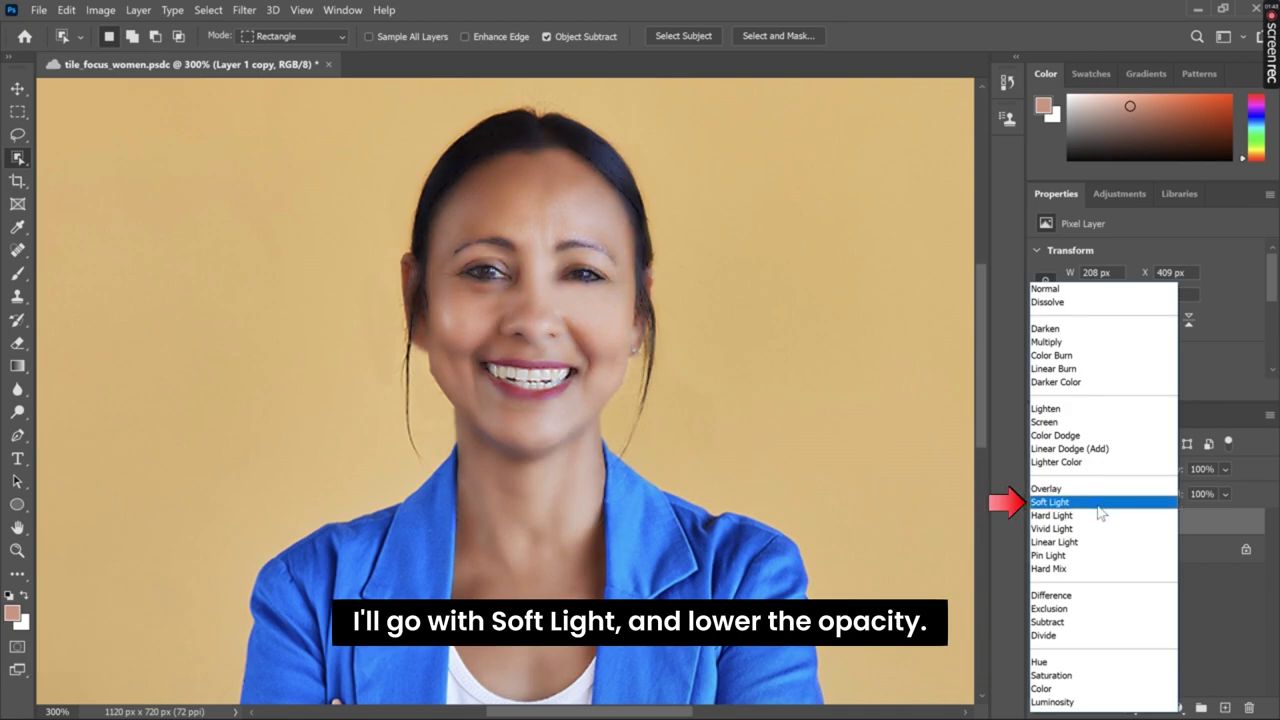
left_click(1098, 506)
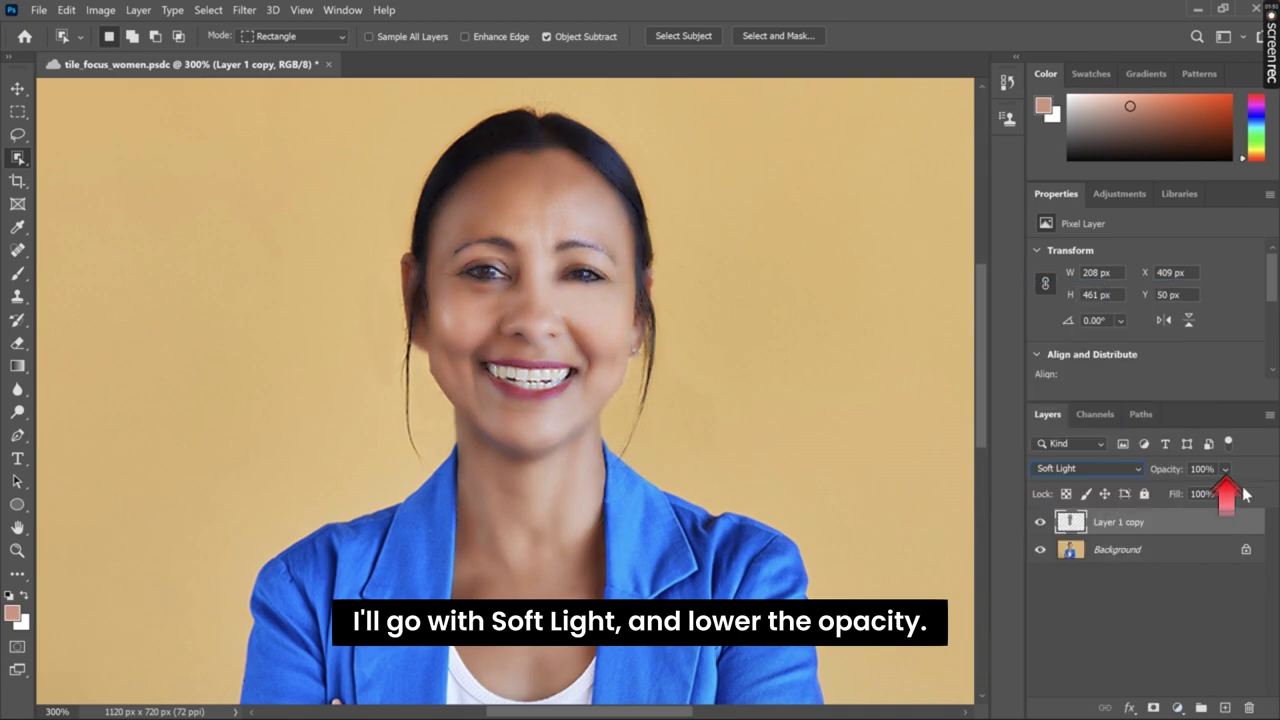
left_click_drag(1225, 469, 1228, 497)
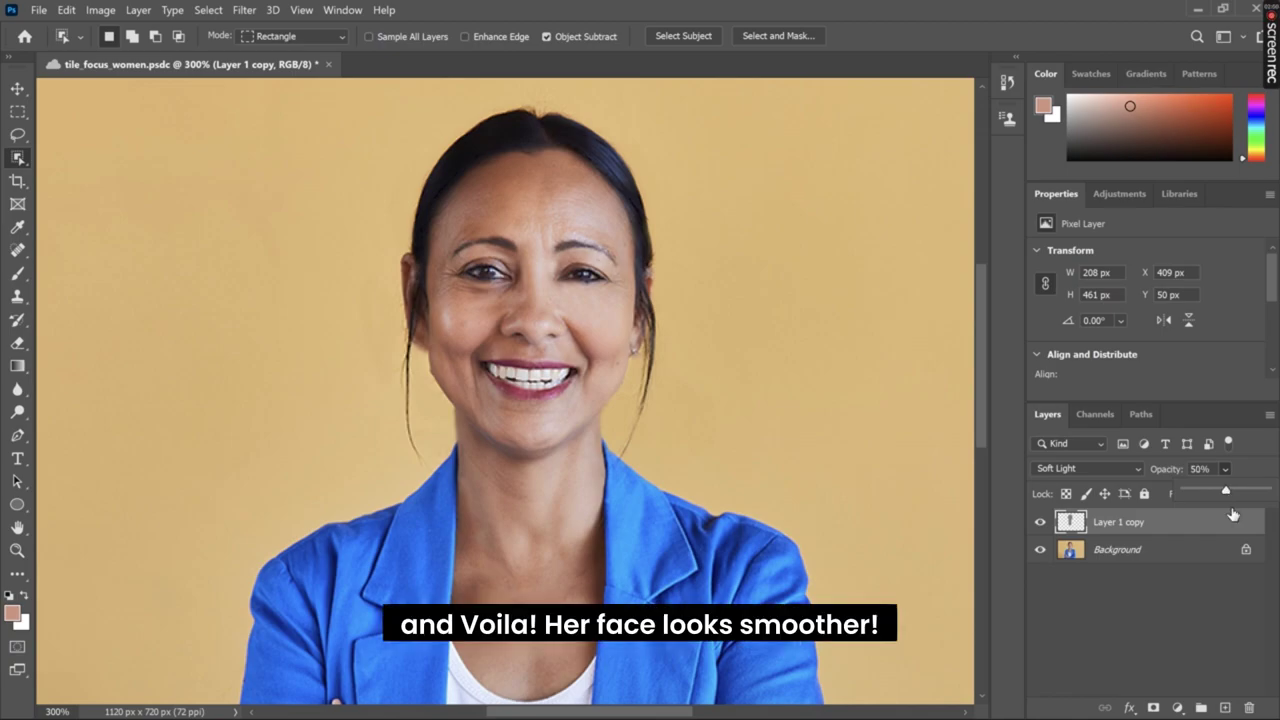